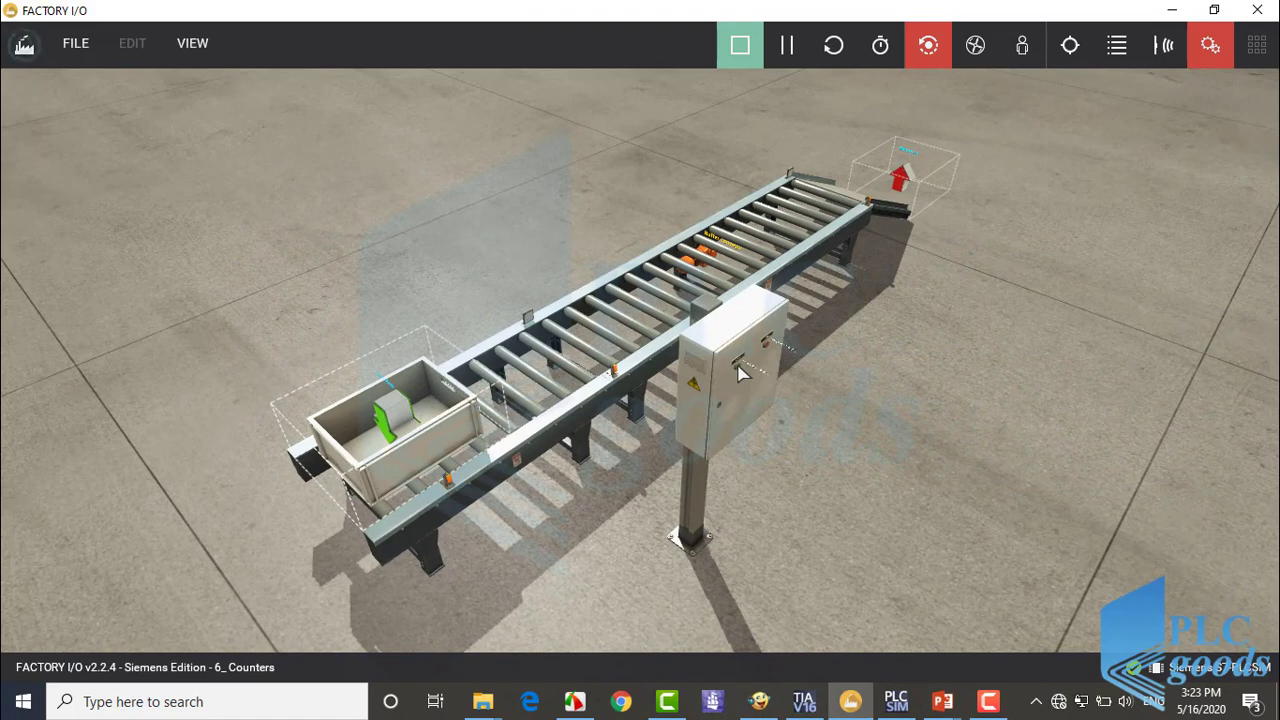
# Use the control box push buttons to stop the conveyor and then restart it.
pyautogui.click(740, 370)
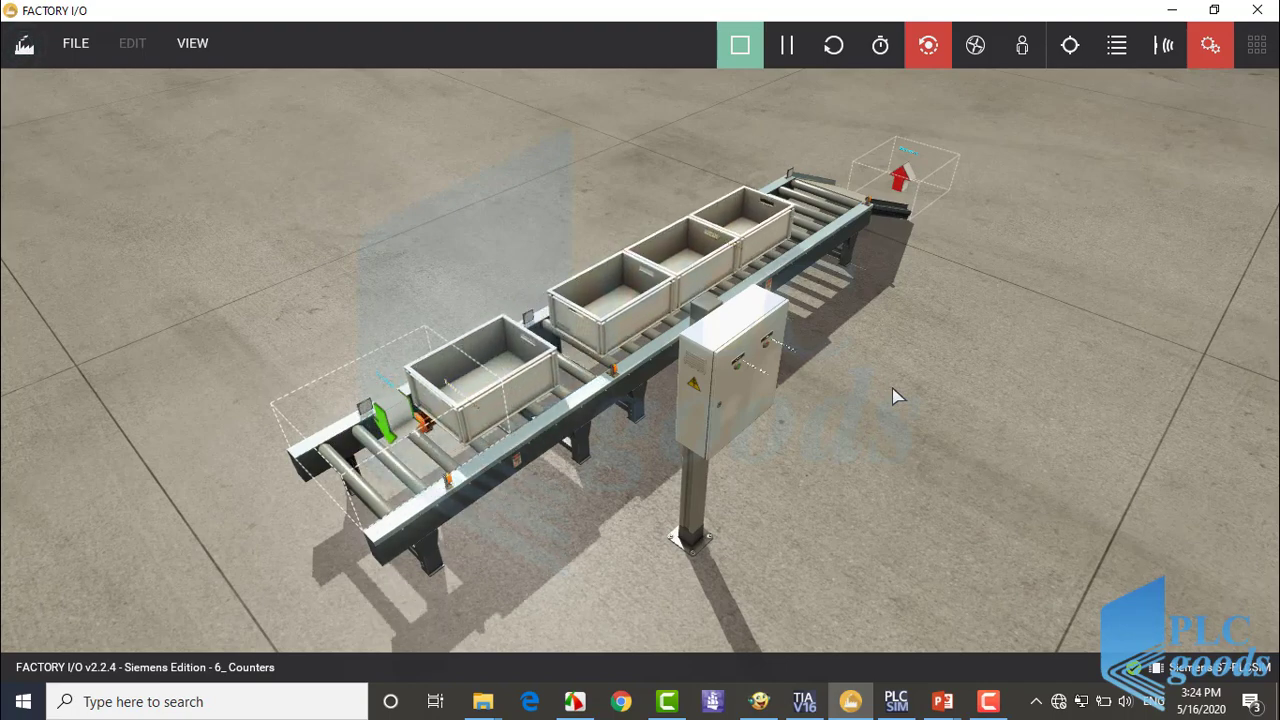
pyautogui.click(768, 350)
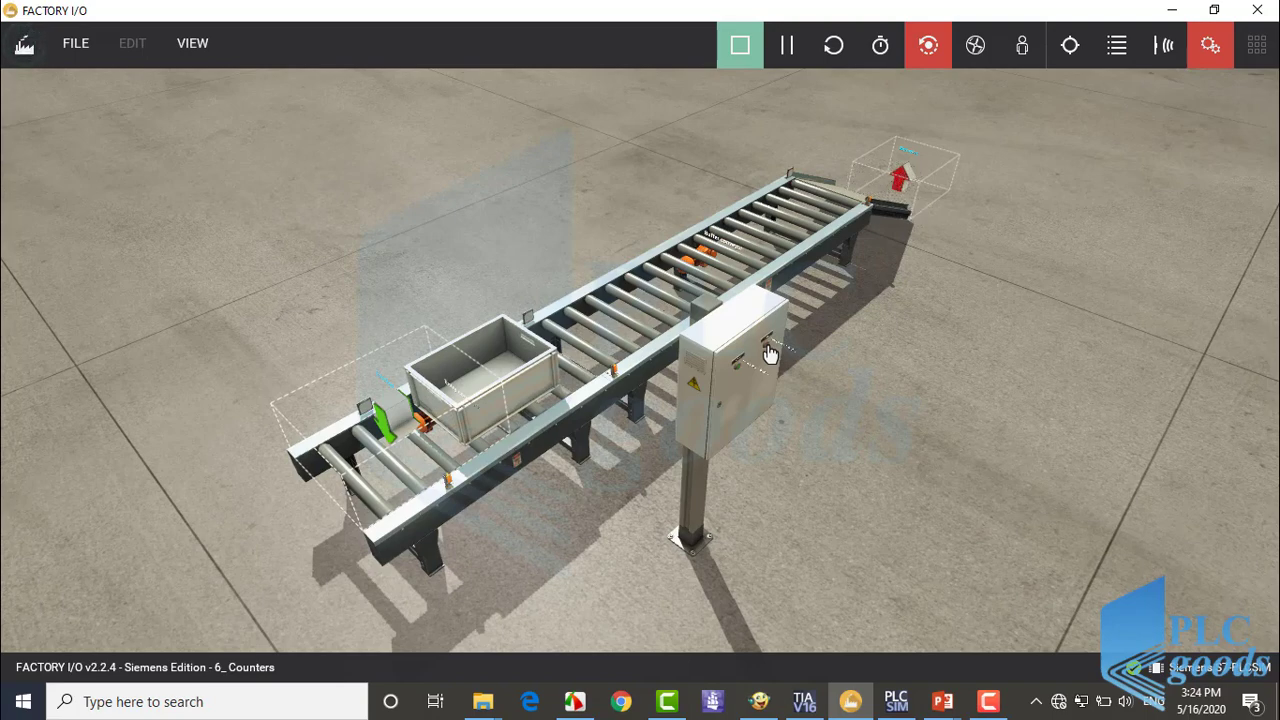
pyautogui.click(743, 376)
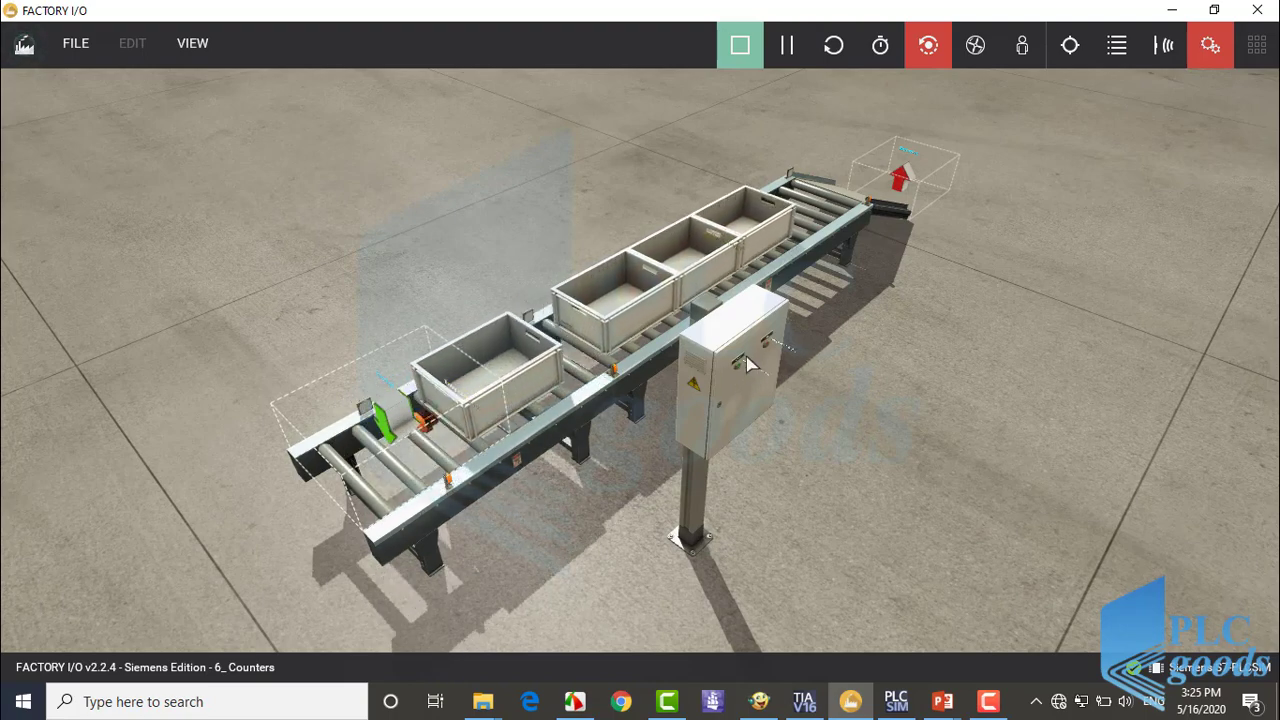
pyautogui.click(770, 355)
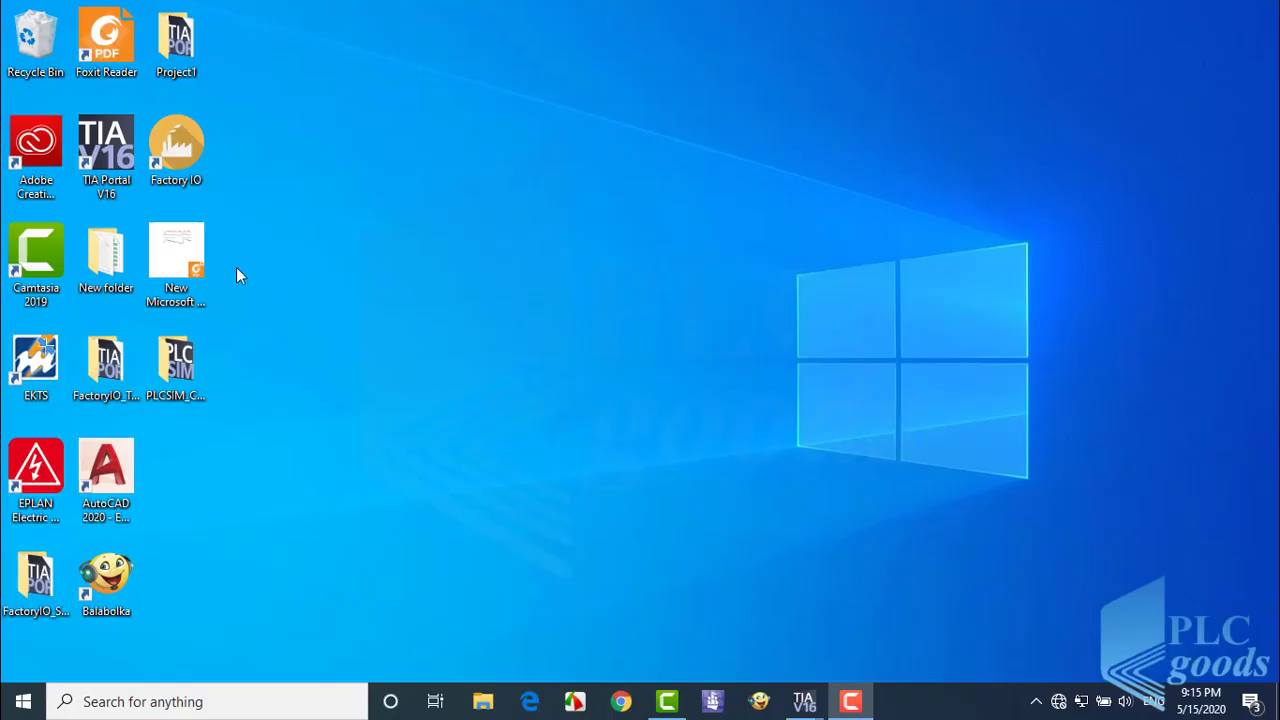
# Launch Factory I/O and open the built-in scene '4 - Queue of Items (Counters)'.
pyautogui.doubleClick(164, 170)
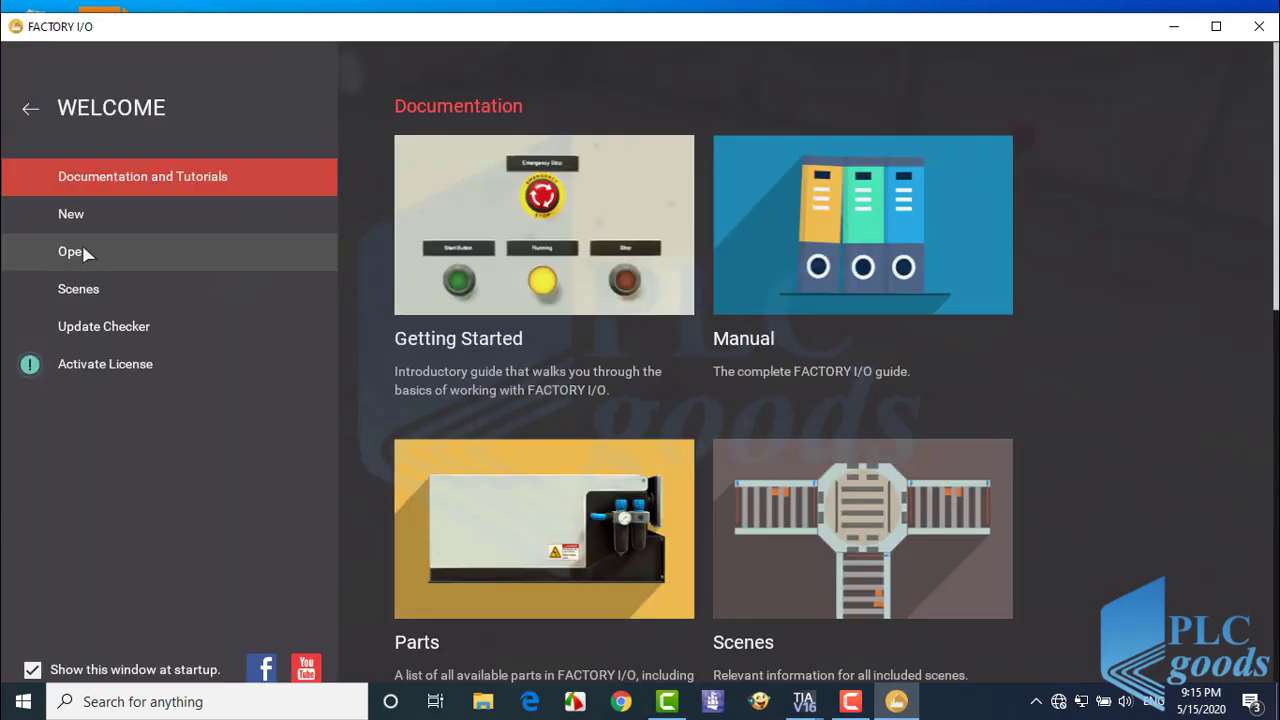
pyautogui.click(82, 257)
pyautogui.click(82, 215)
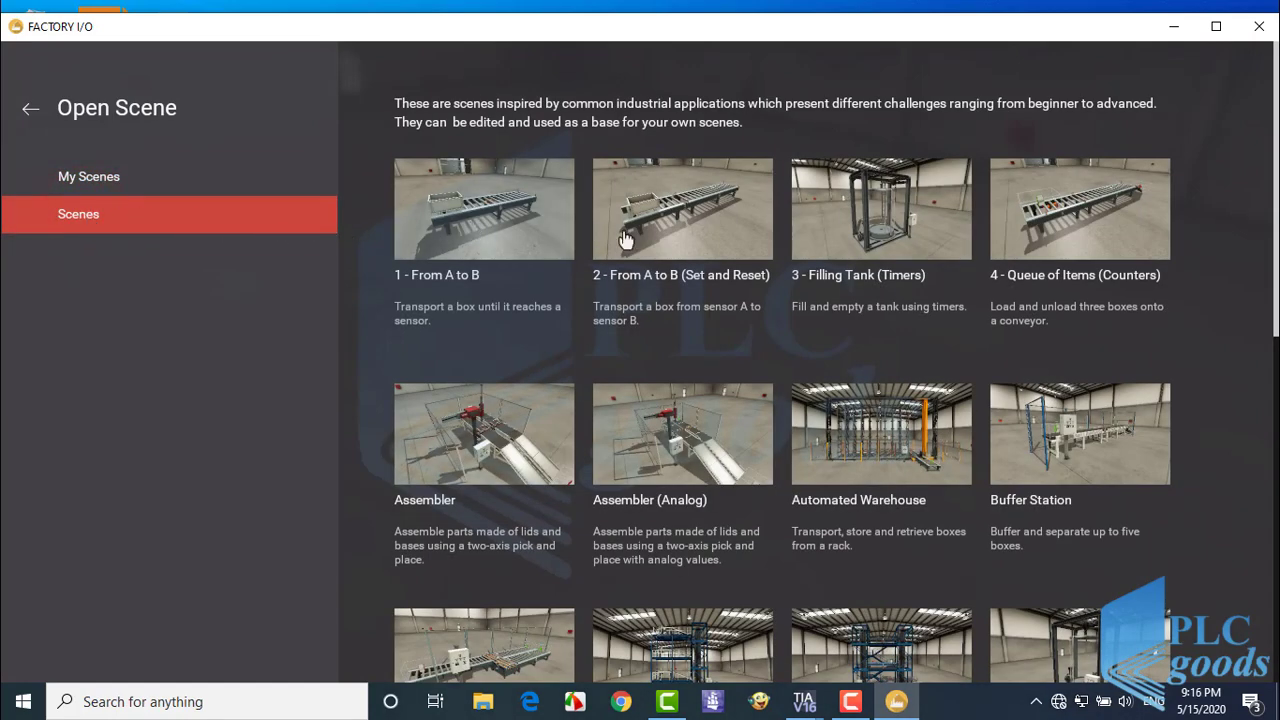
pyautogui.click(1021, 228)
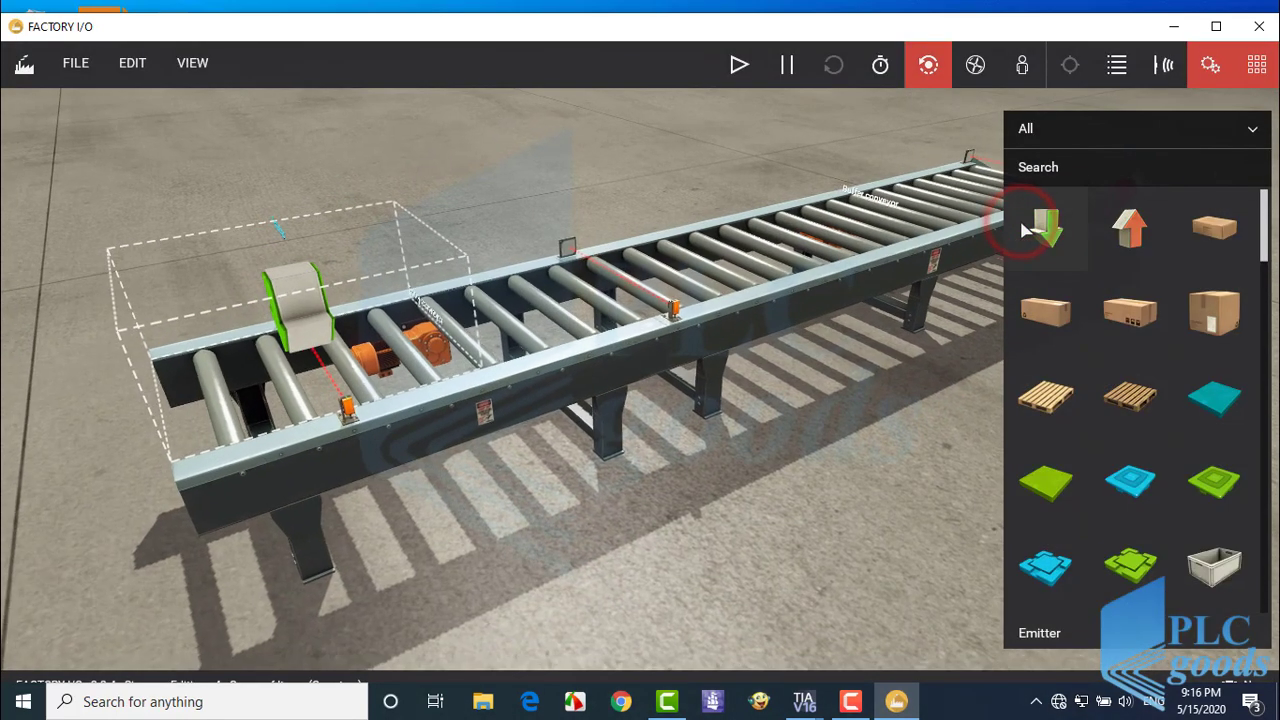
pyautogui.scroll(-3, 866, 335)
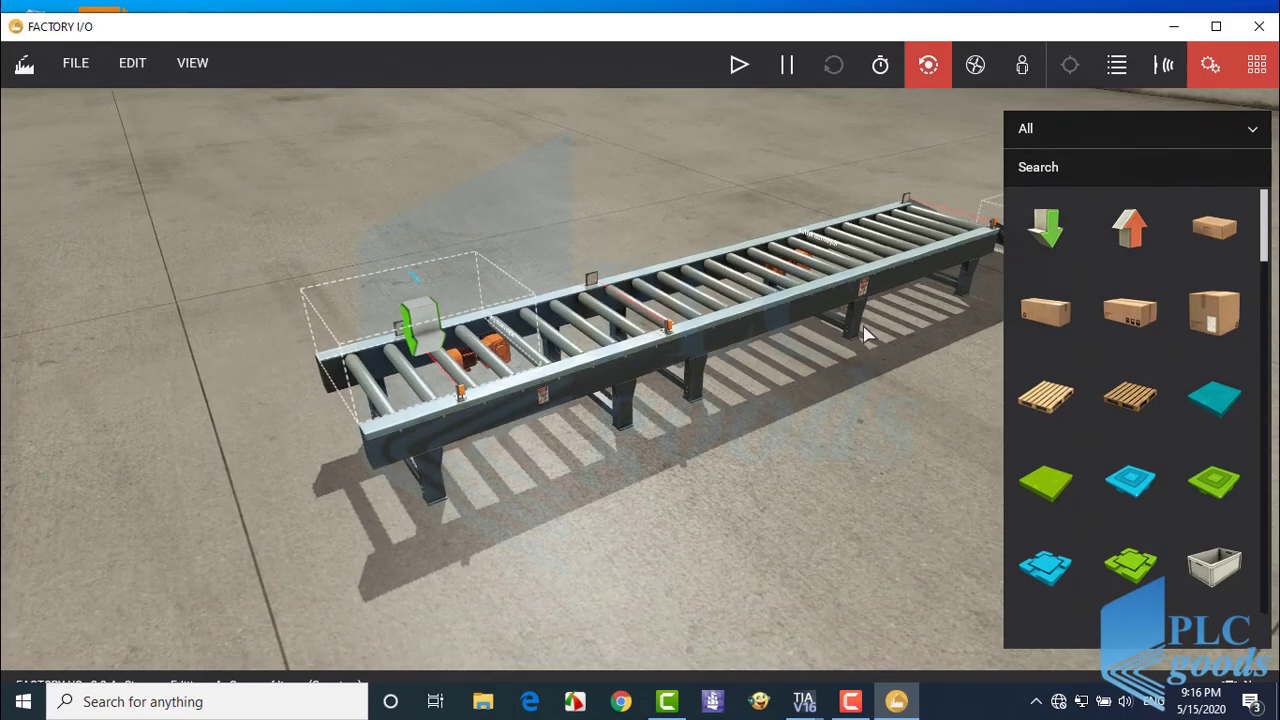
# Filter the parts palette to Operators and place a column and an electrical cabinet beside the conveyor.
pyautogui.click(1108, 128)
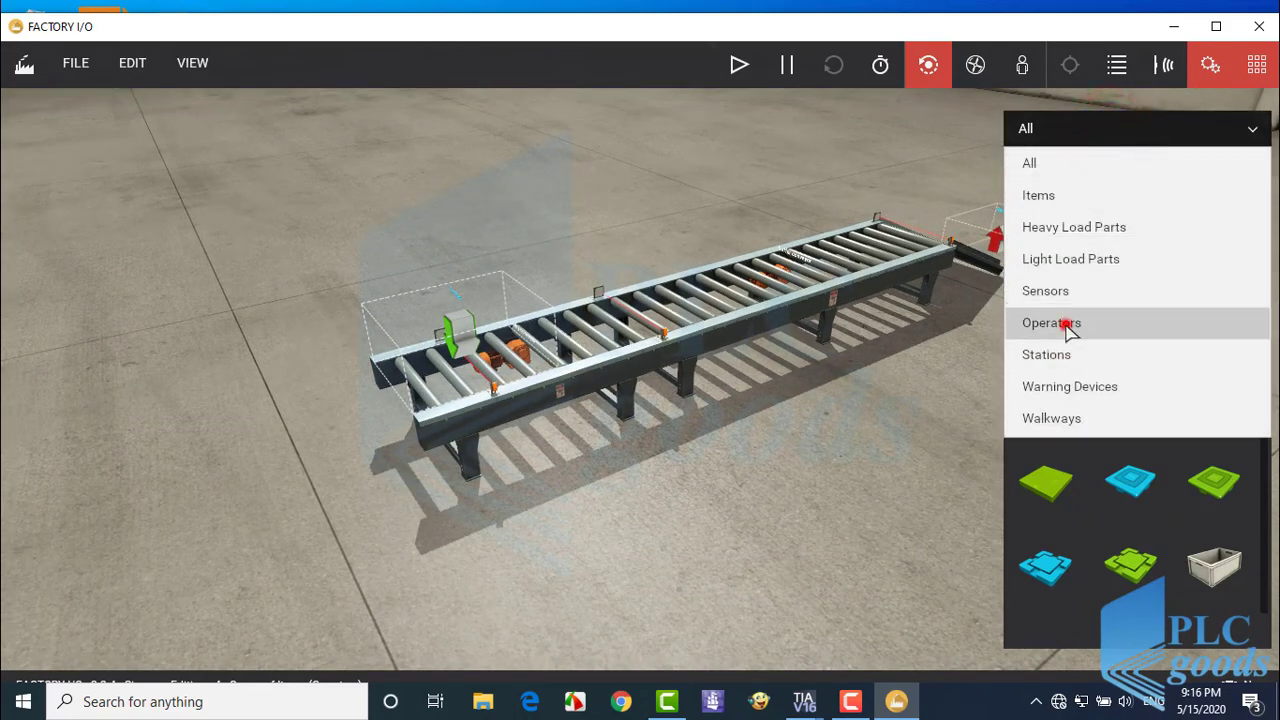
pyautogui.click(1066, 324)
pyautogui.moveTo(1050, 563); pyautogui.dragTo(714, 486)
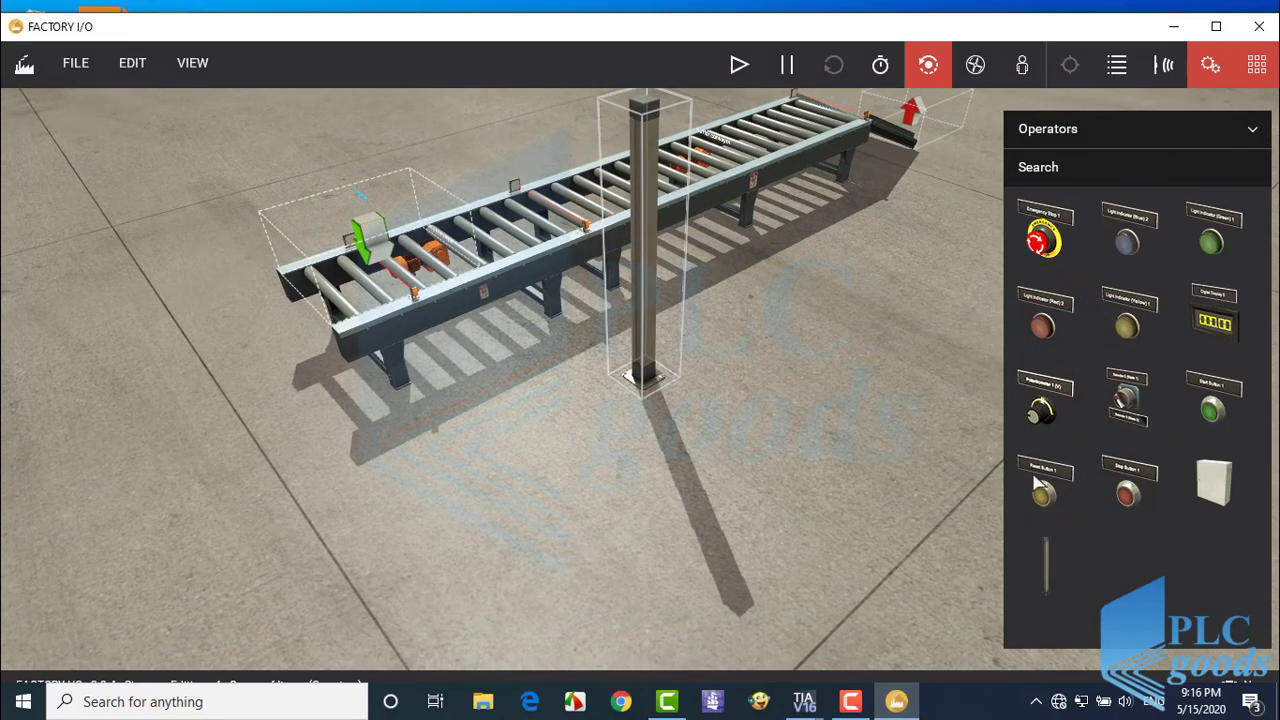
pyautogui.moveTo(1216, 484); pyautogui.dragTo(715, 420)
# Rotate the cabinet three Yaw + steps toward the conveyor and mount it on the column.
pyautogui.rightClick(646, 347)
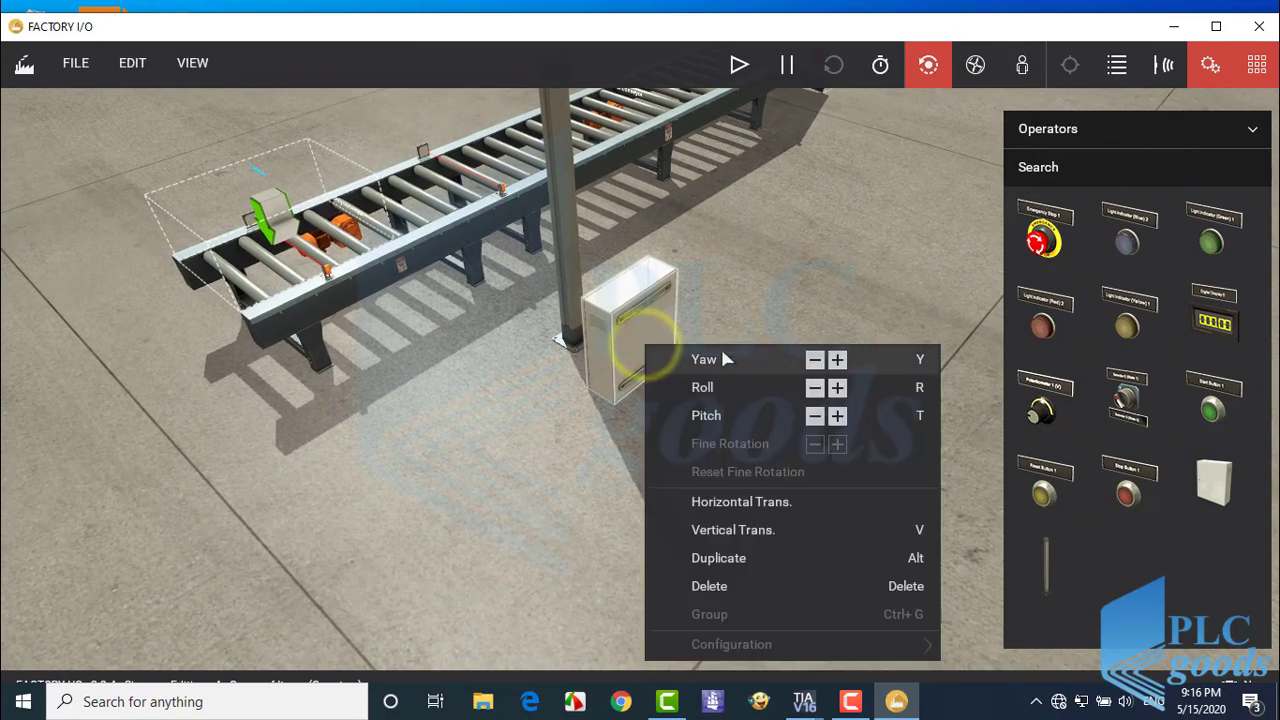
pyautogui.click(837, 360)
pyautogui.click(837, 360)
pyautogui.click(837, 360)
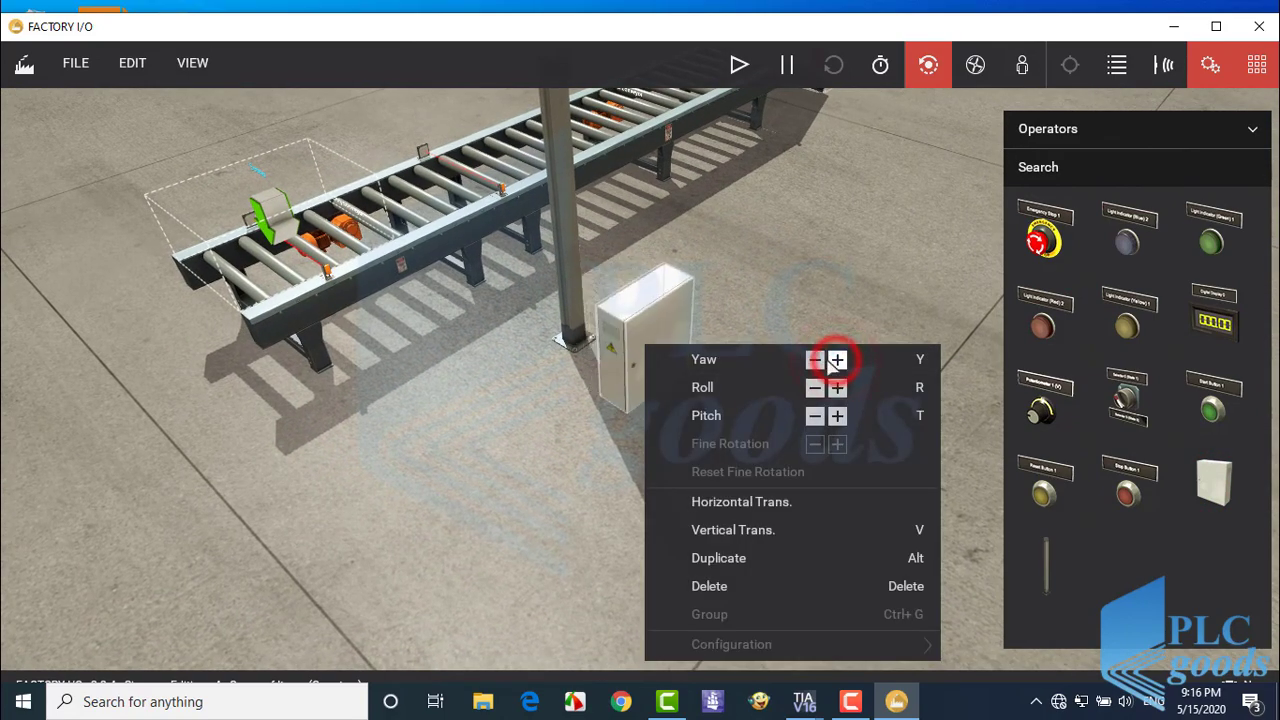
pyautogui.moveTo(646, 344); pyautogui.dragTo(520, 140)
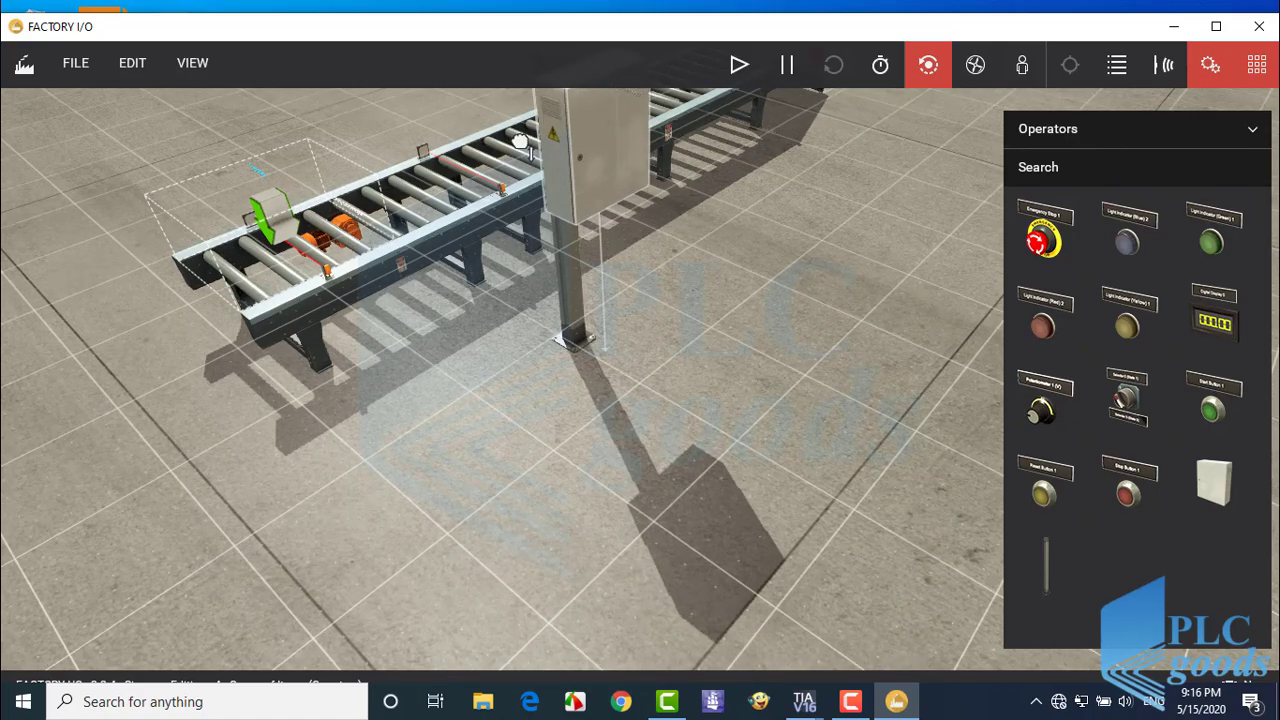
# Select the column-mounted cabinet and drag a start push button onto it.
pyautogui.scroll(-5, 520, 140)
pyautogui.click(715, 360)
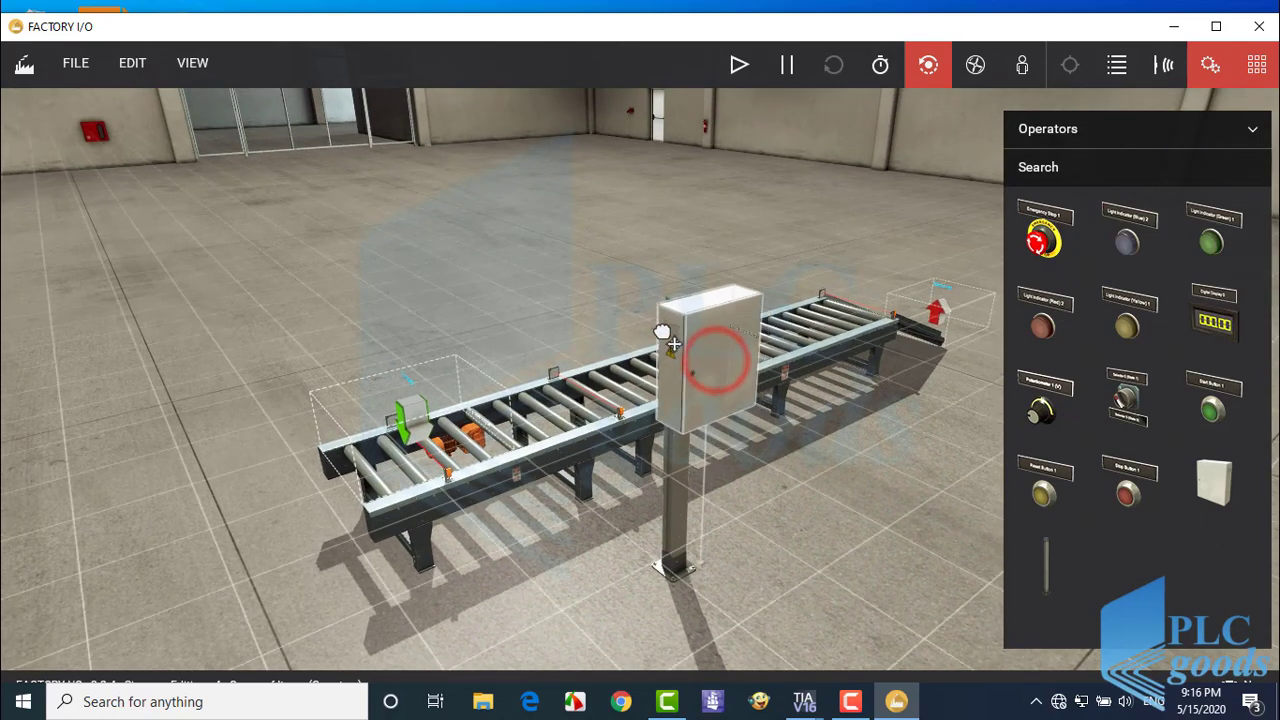
pyautogui.moveTo(695, 357); pyautogui.dragTo(745, 370)
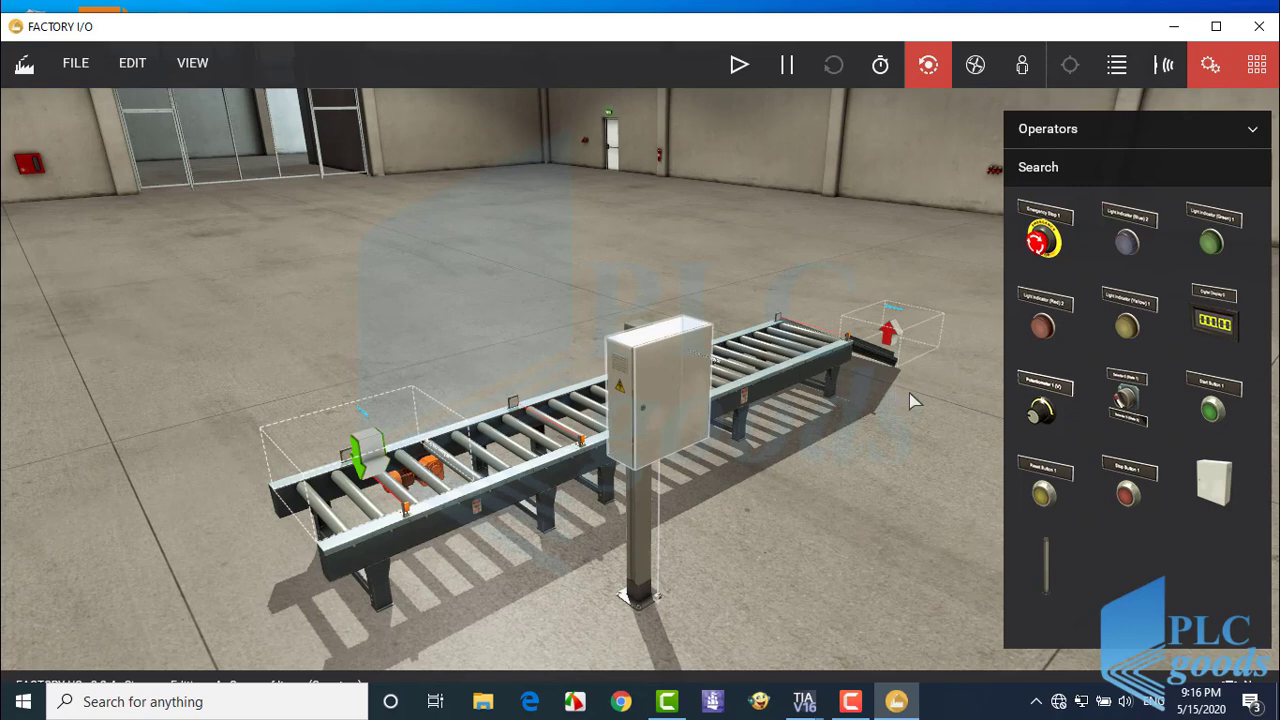
pyautogui.moveTo(1237, 422); pyautogui.dragTo(654, 350)
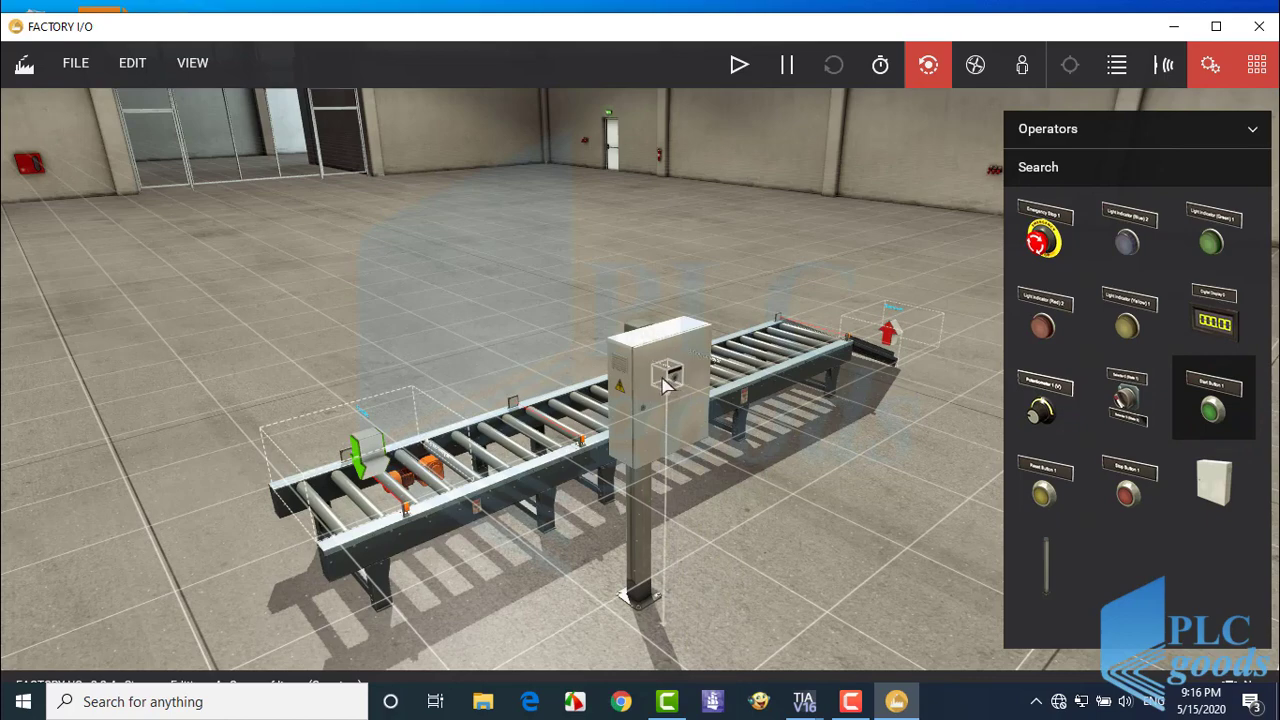
# Rotate the green start button with Yaw + so it faces outward on the cabinet front.
pyautogui.scroll(3, 655, 380)
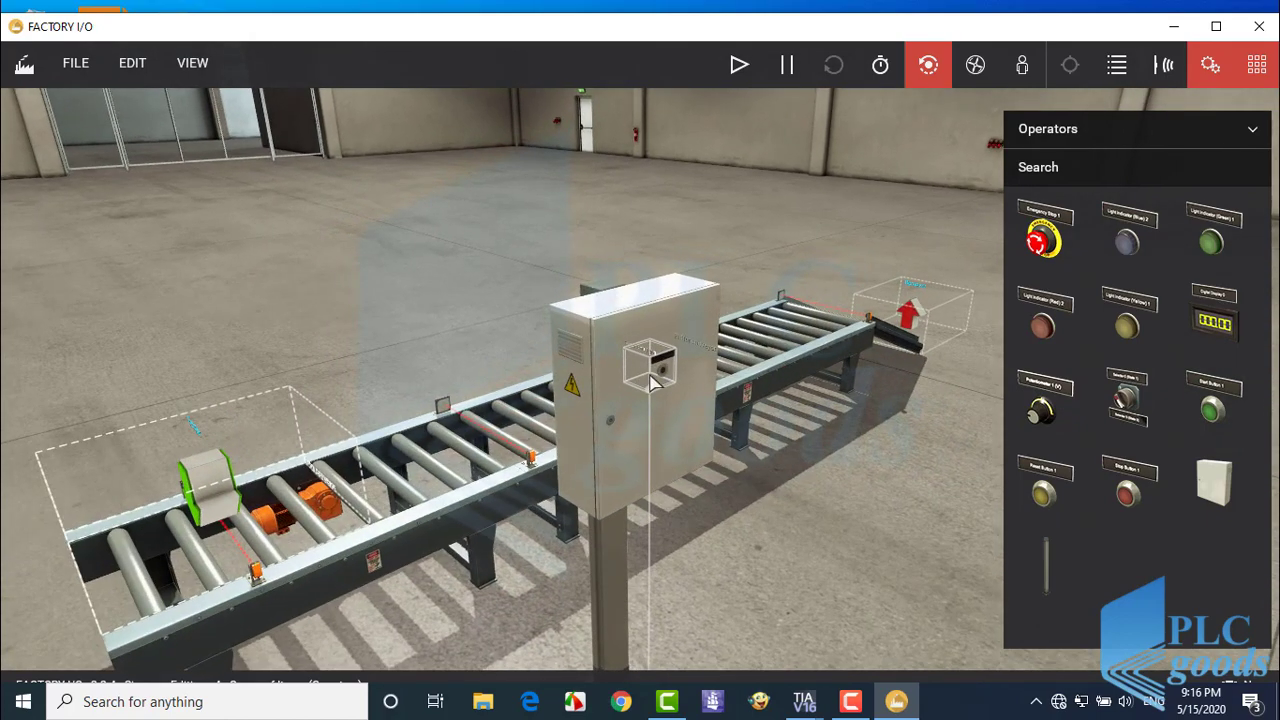
pyautogui.rightClick(655, 375)
pyautogui.click(847, 385)
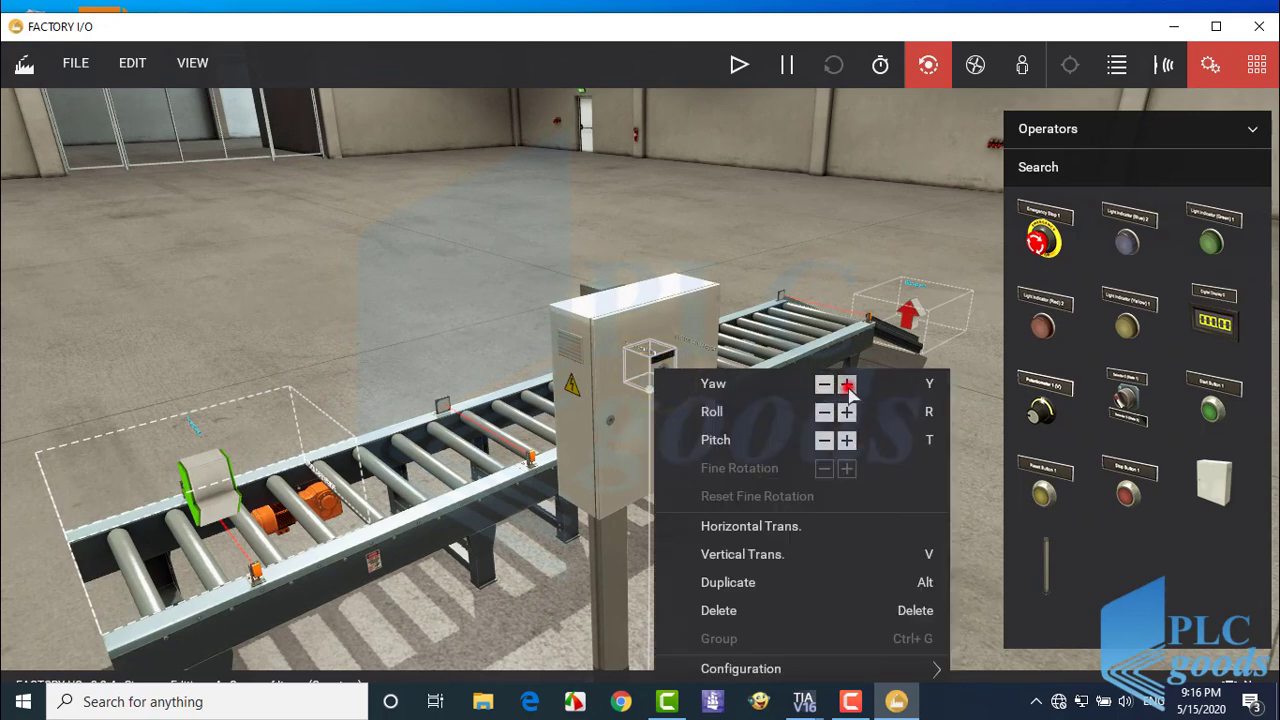
pyautogui.click(655, 364)
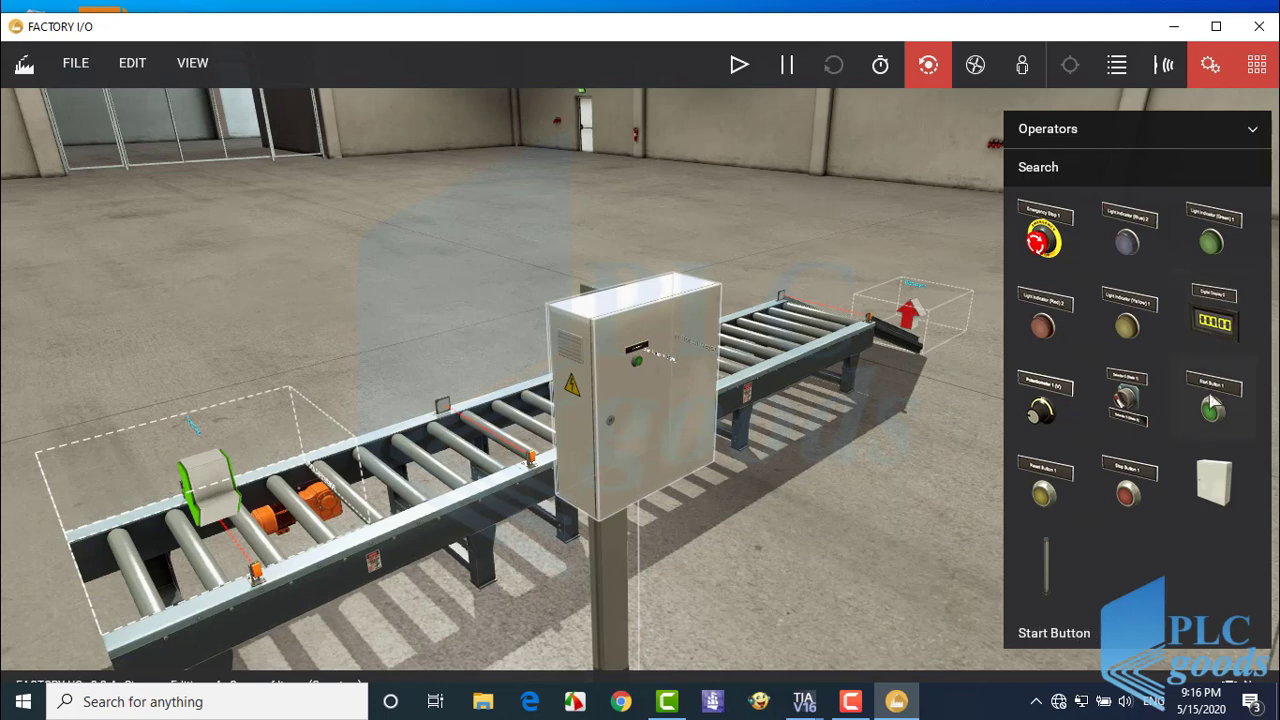
# Add a red stop push button beside it, rotated twice with Yaw + to face outward.
pyautogui.moveTo(1128, 505); pyautogui.dragTo(690, 358)
pyautogui.scroll(3, 690, 358)
pyautogui.rightClick(655, 365)
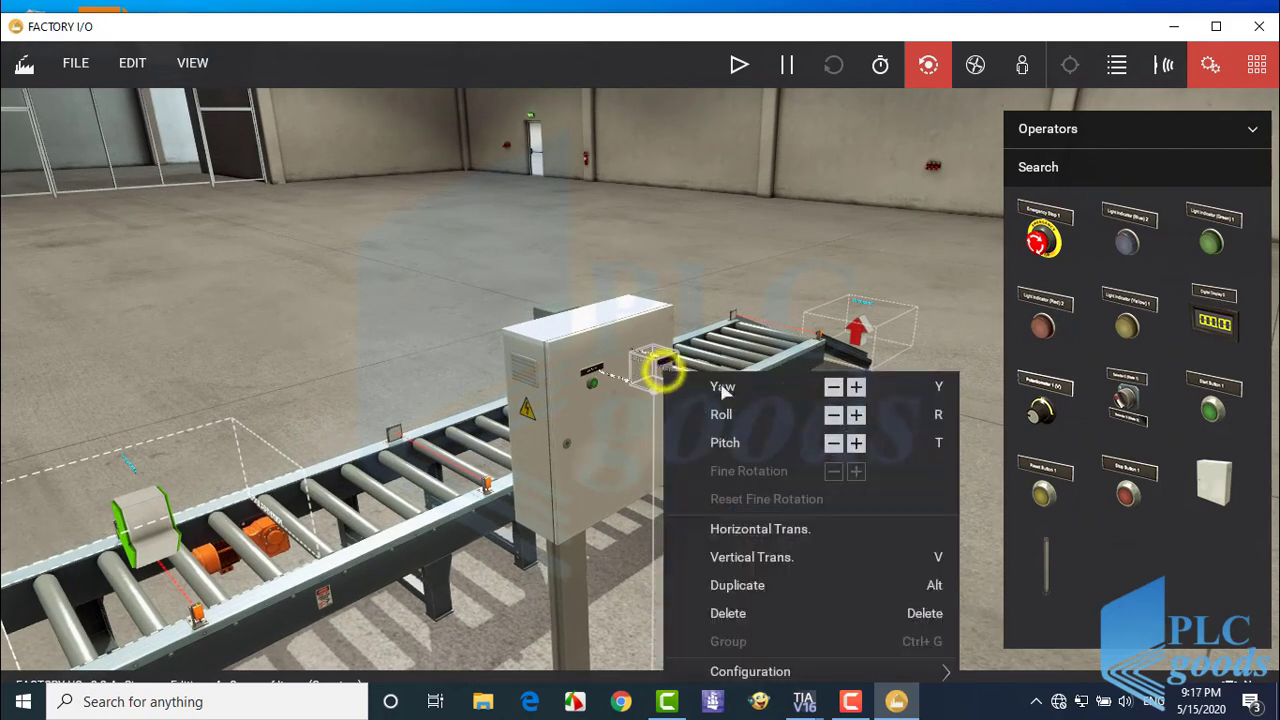
pyautogui.click(856, 388)
pyautogui.click(856, 388)
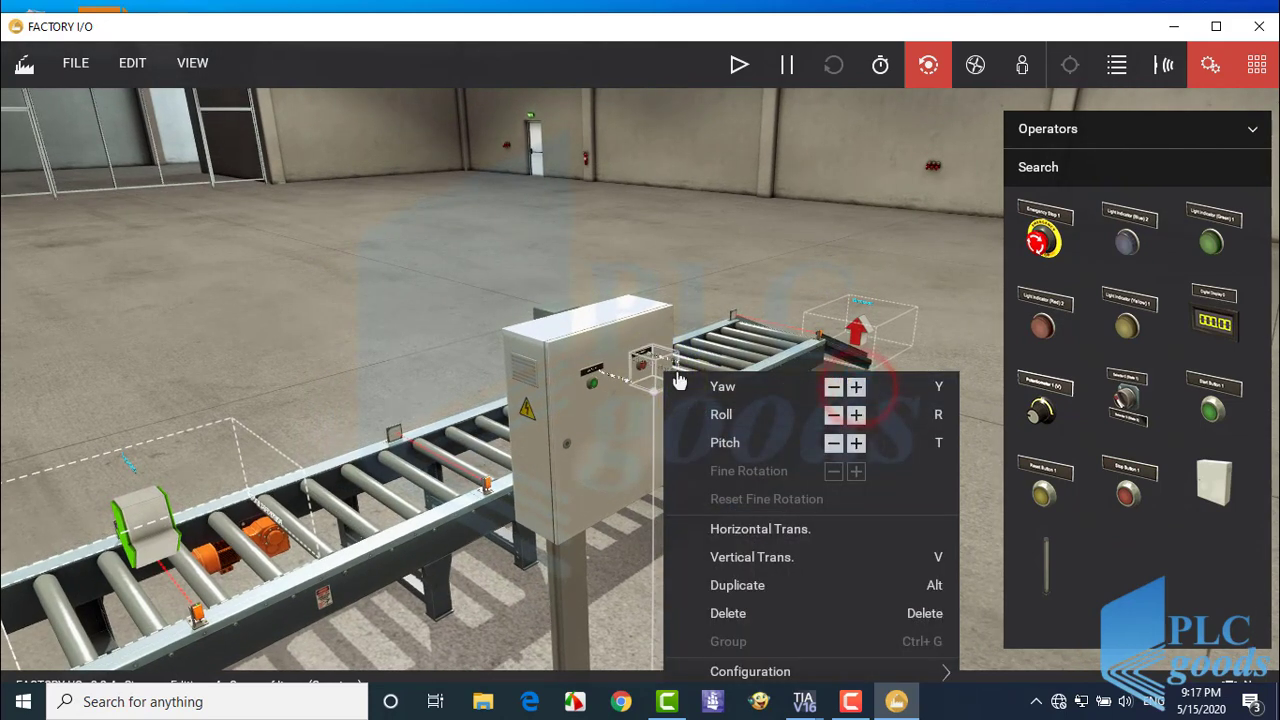
pyautogui.click(600, 425)
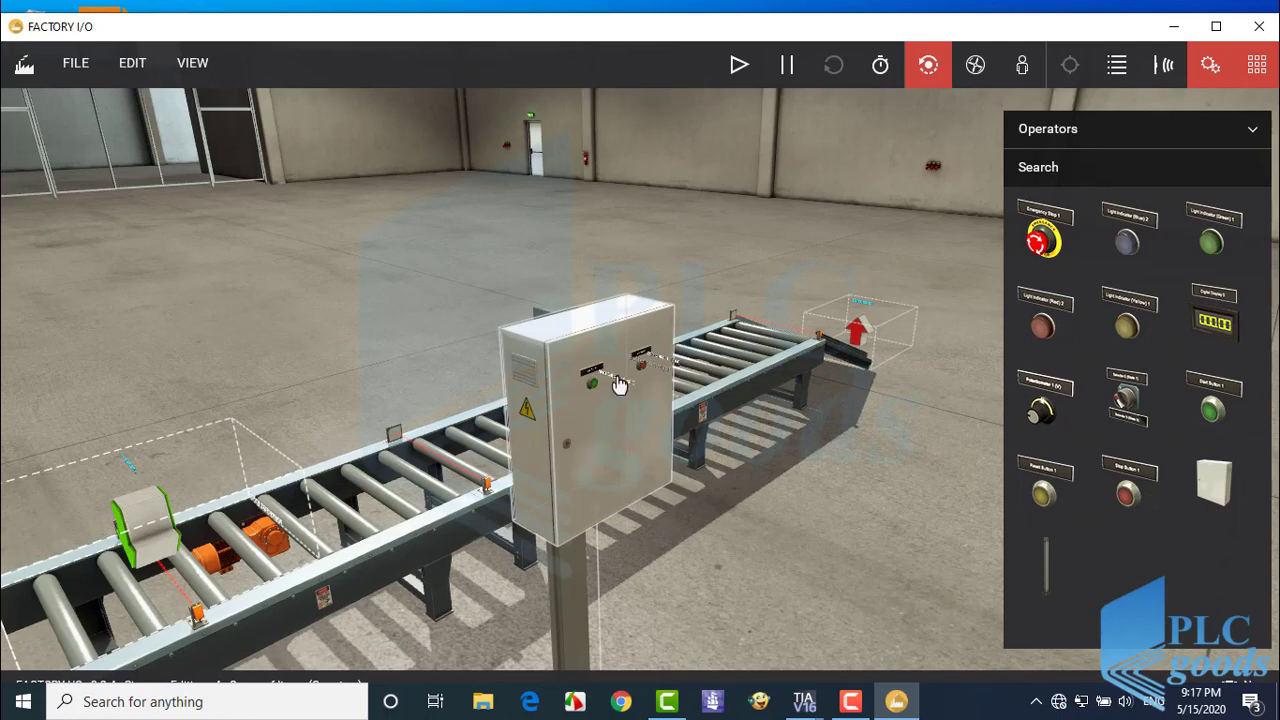
pyautogui.scroll(5, 620, 385)
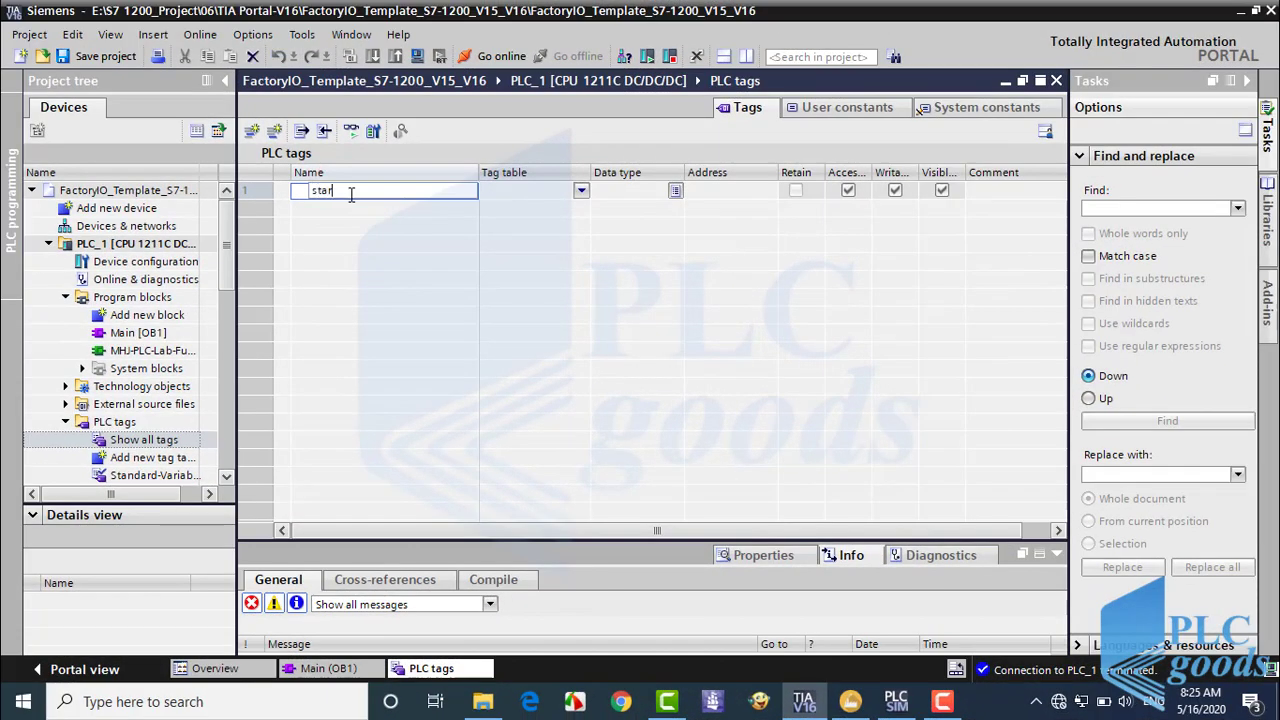
# Enter the Bool tags start, stop and sensor_ready at %I0.0 to %I0.2.
pyautogui.press('Return')
pyautogui.write('stop')
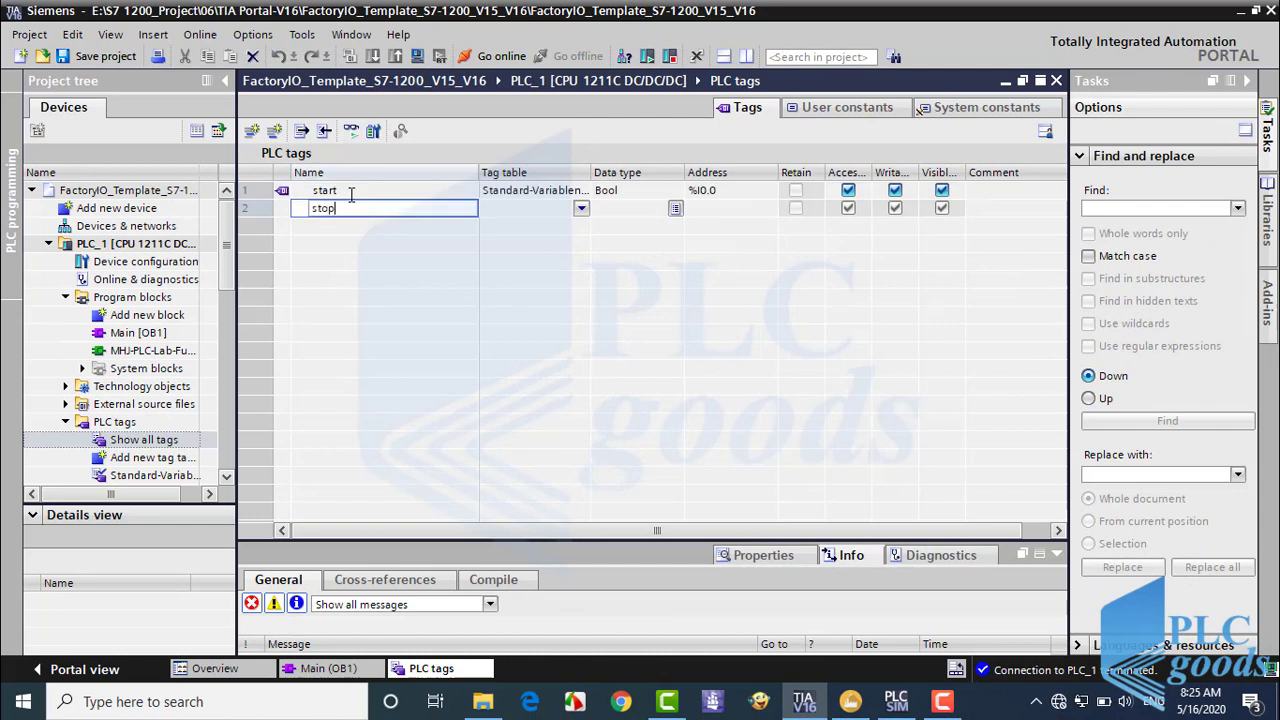
pyautogui.press('Return')
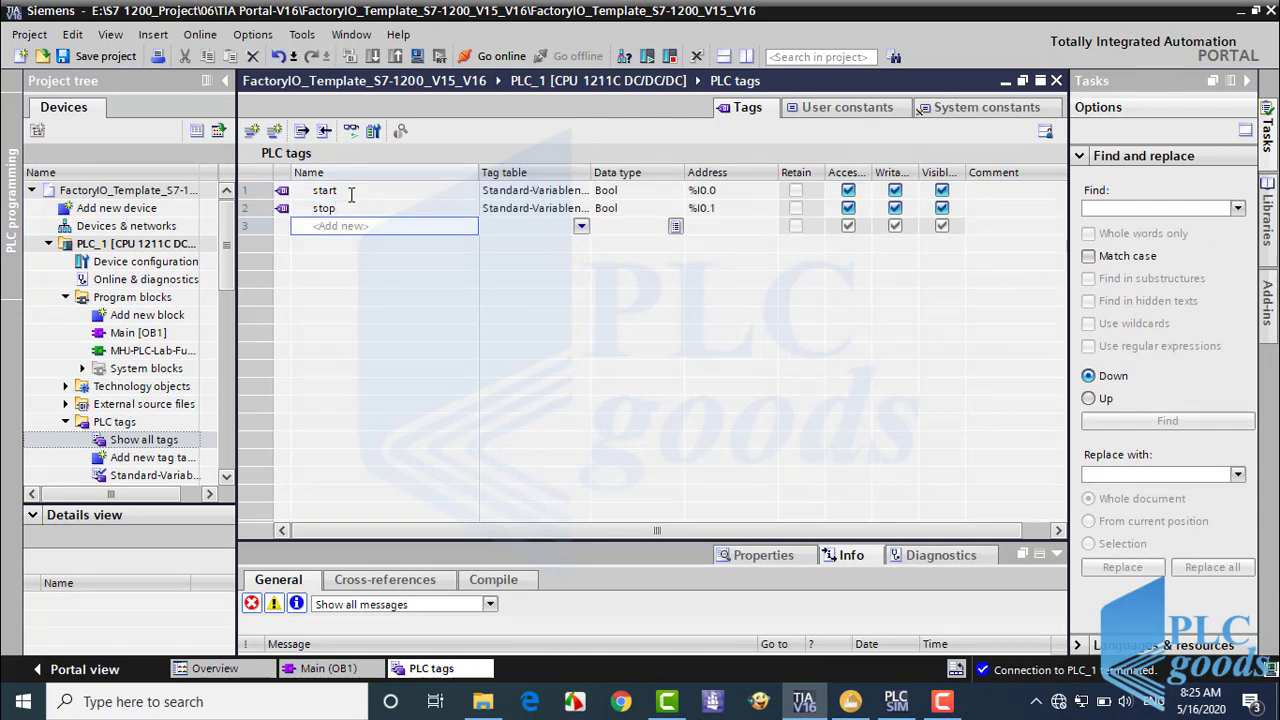
pyautogui.write('sensor_')
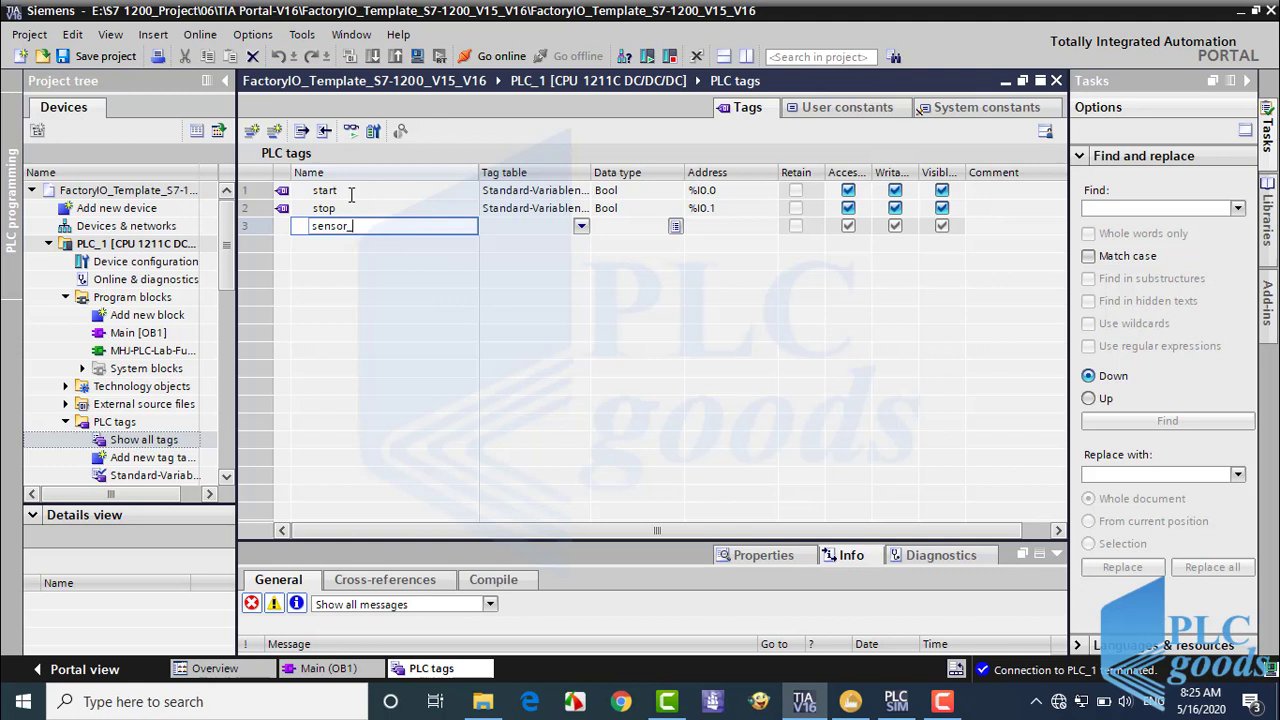
pyautogui.write('ready')
pyautogui.press('Return')
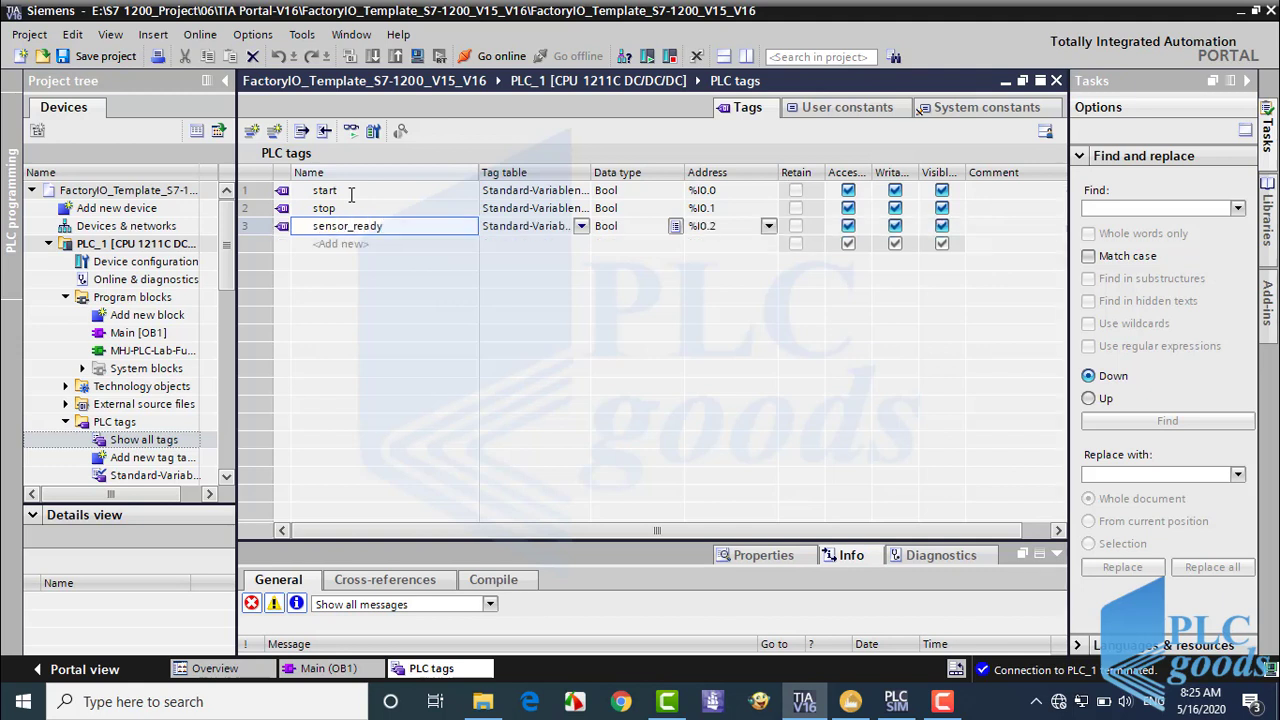
# Add tags sensor_At Entry, sensor_At exit, Conveyor_Entry and Conveyor_Buffer at %I0.3 to %I0.6.
pyautogui.write('se')
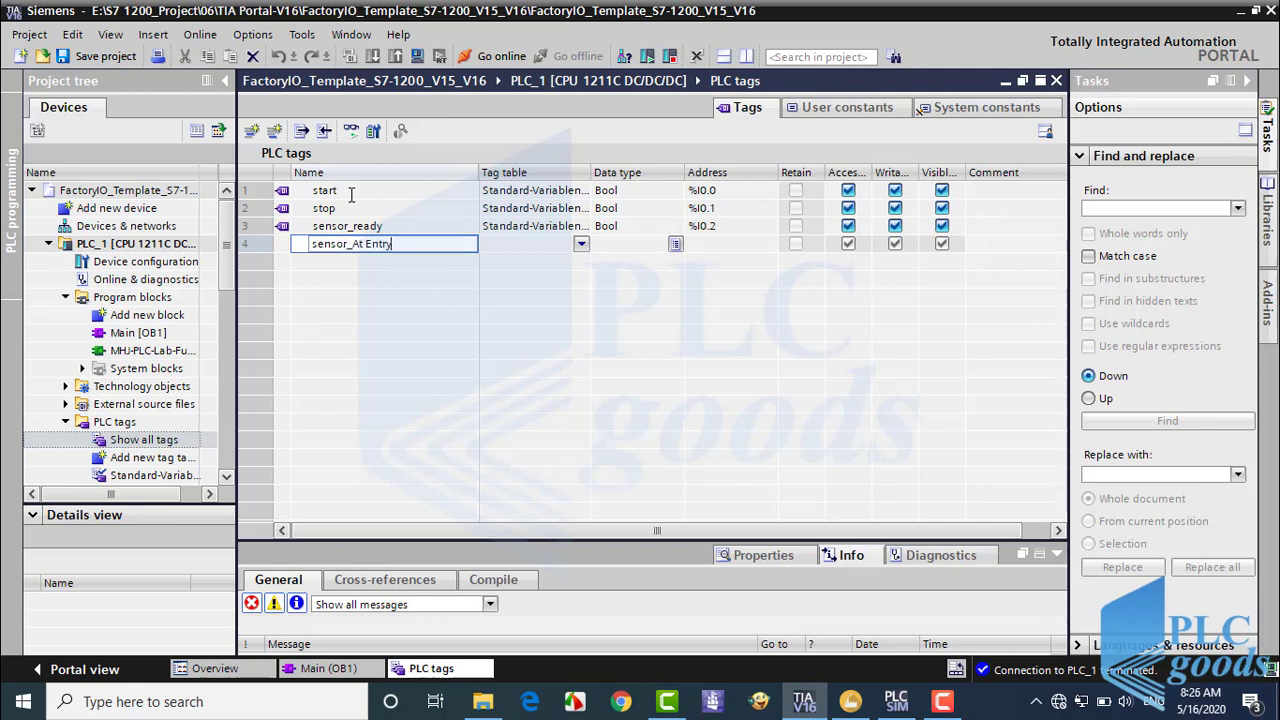
pyautogui.write('nsor_At Entry')
pyautogui.press('Return')
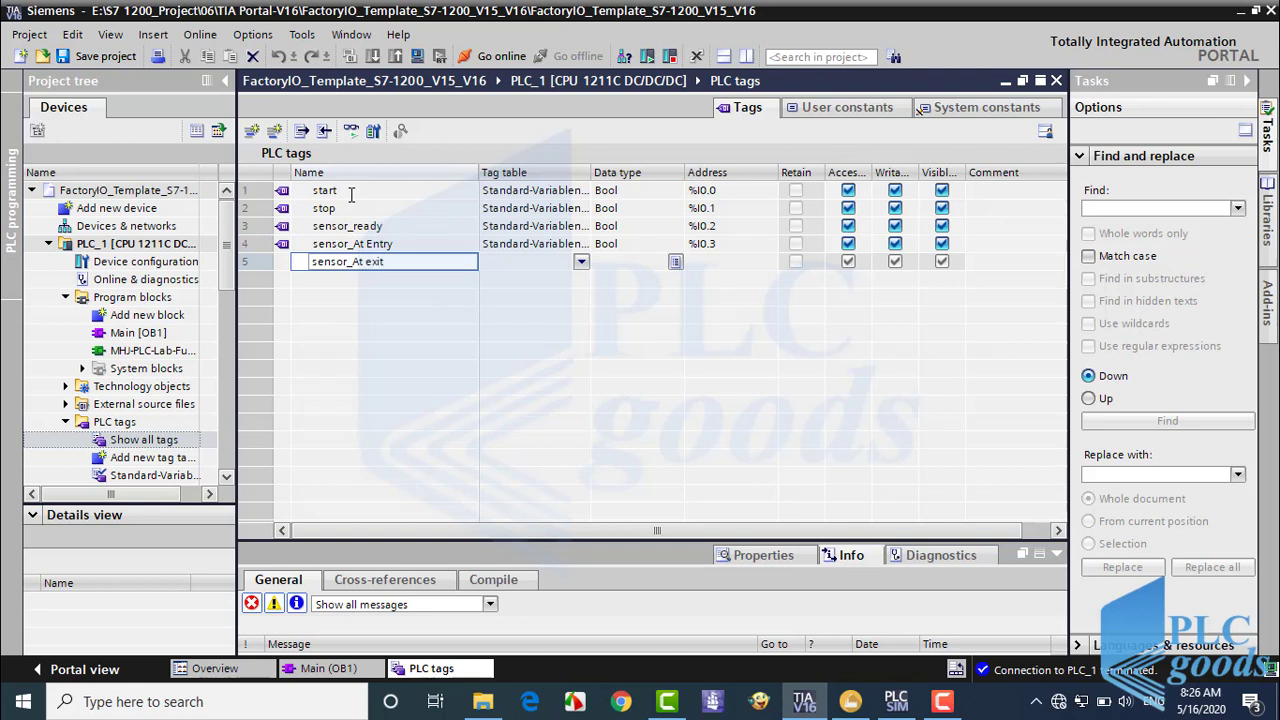
pyautogui.press('Return')
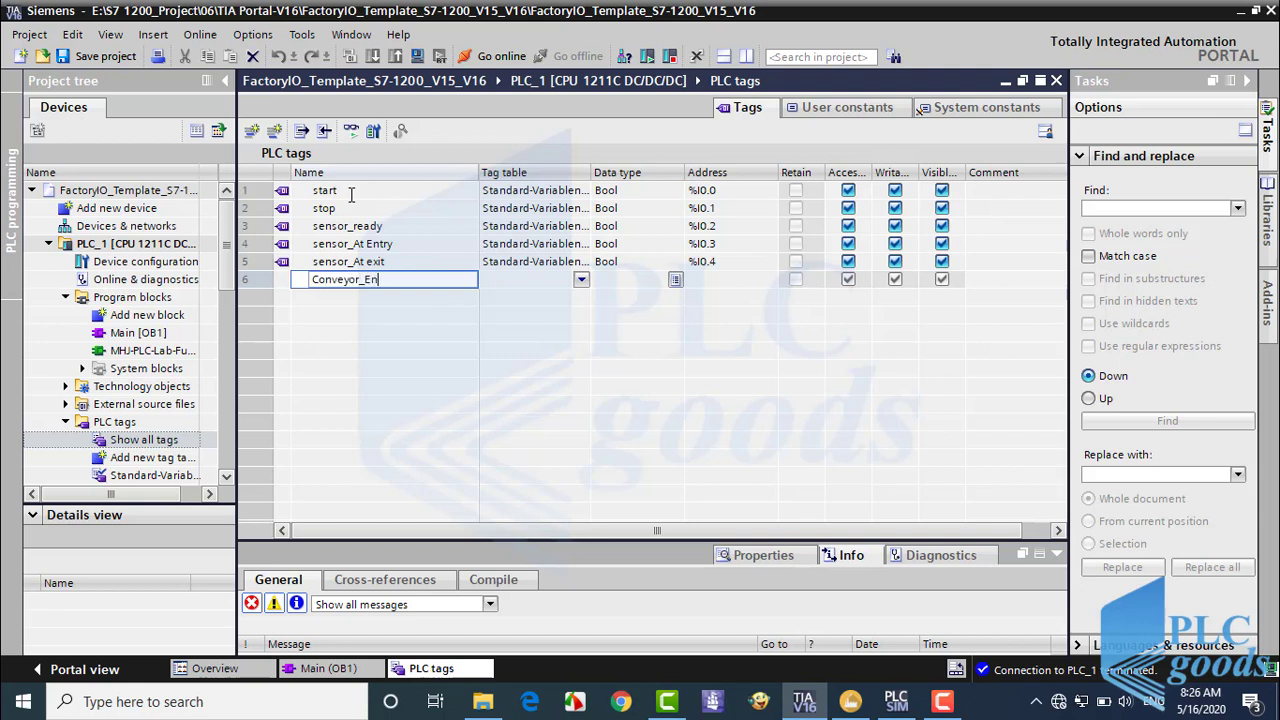
pyautogui.press('Return')
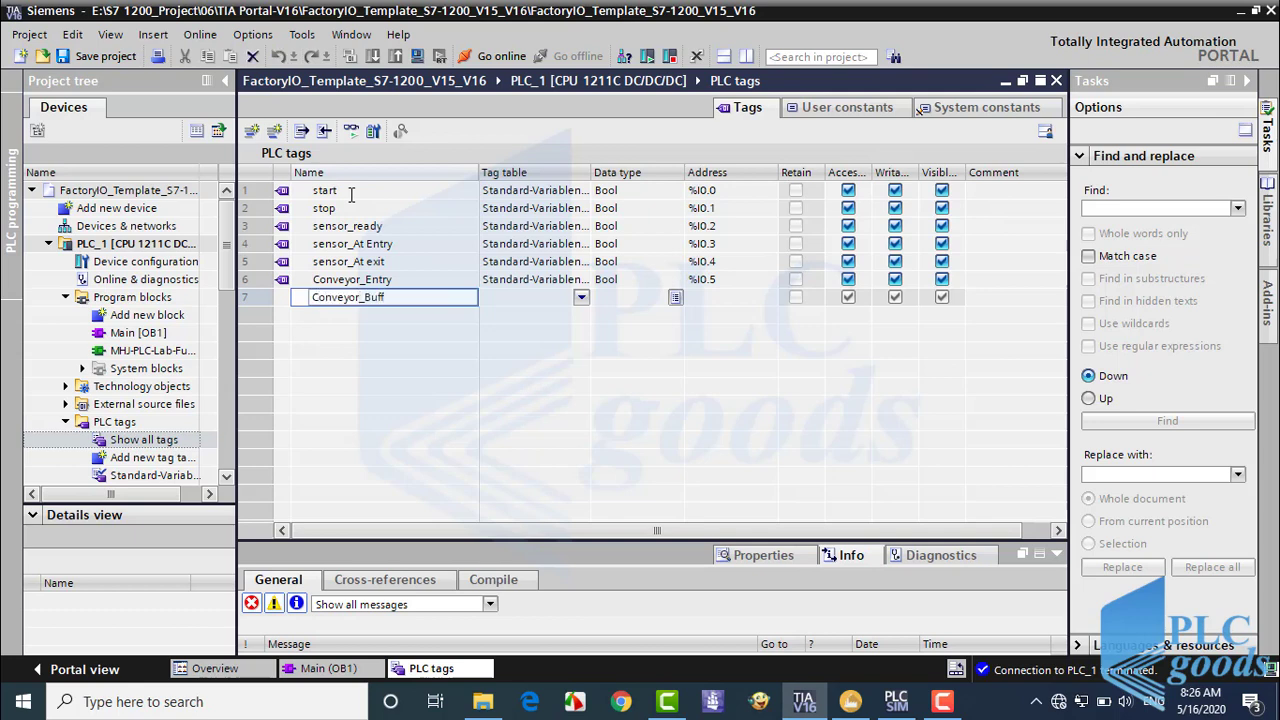
pyautogui.write('Conveyor_Buffer')
pyautogui.press('Return')
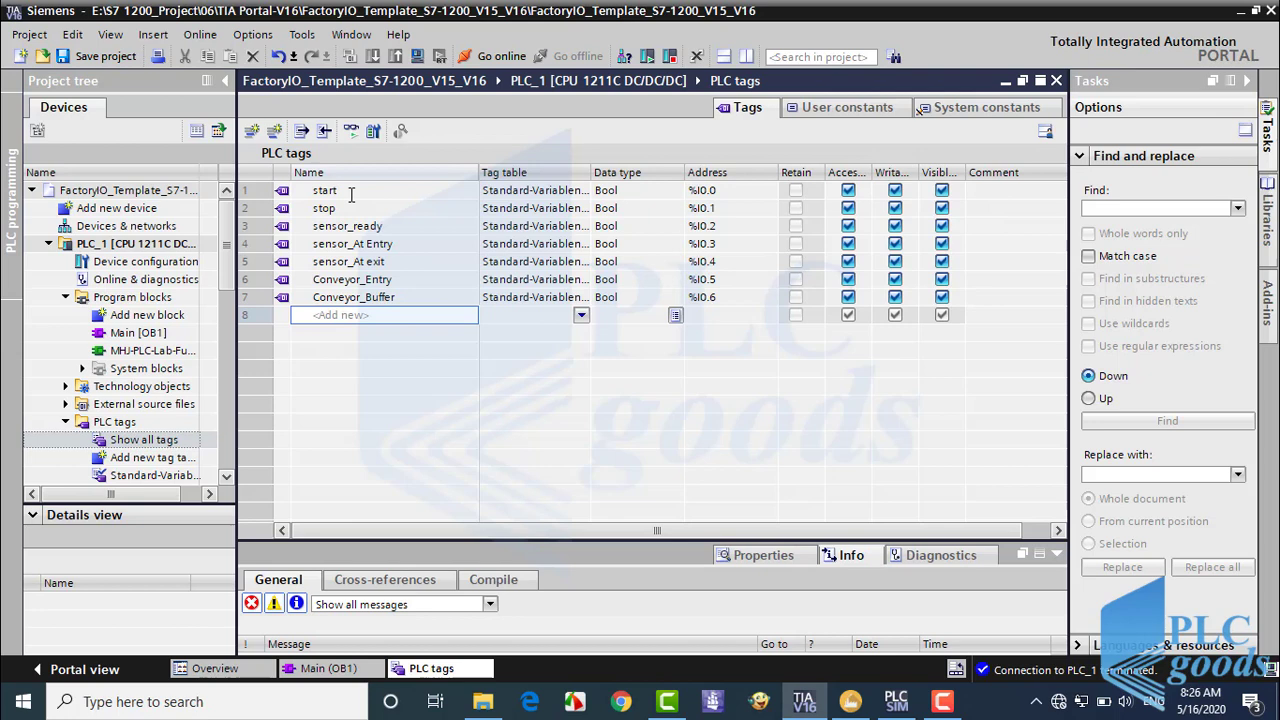
# Change Conveyor_Entry's address to output %Q0.0.
pyautogui.click(703, 281)
pyautogui.click(768, 281)
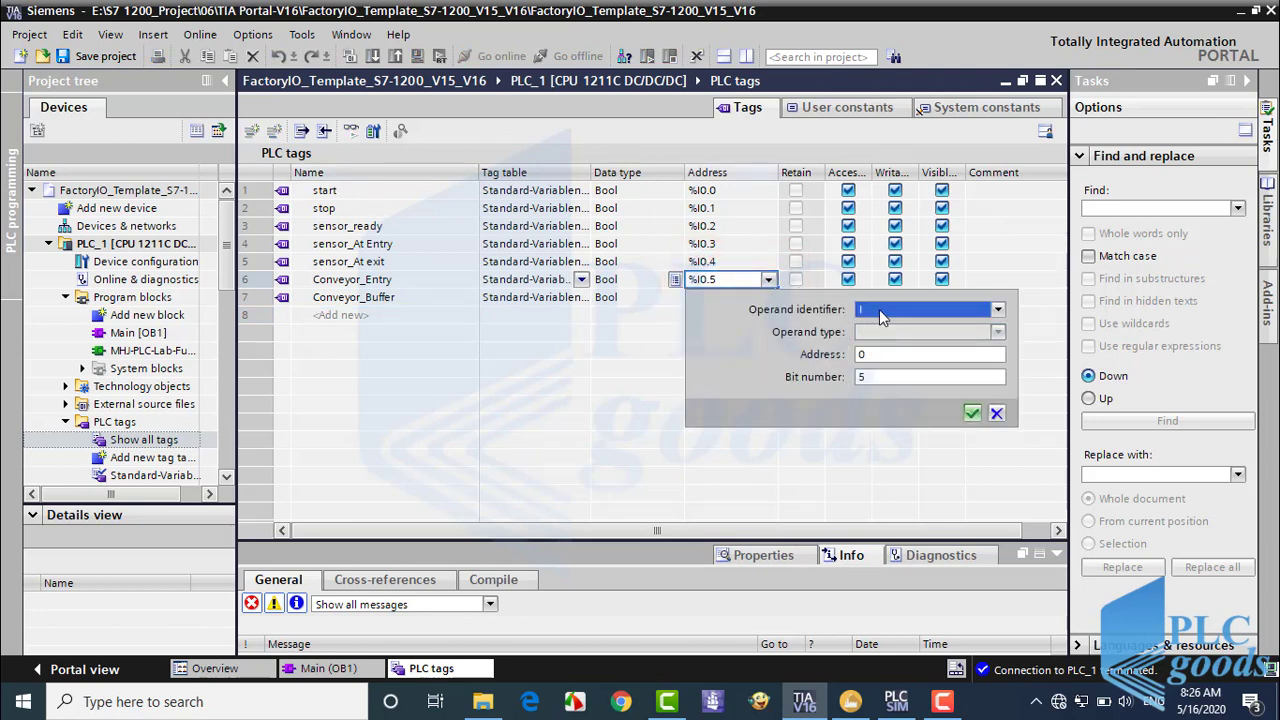
pyautogui.click(880, 312)
pyautogui.click(884, 349)
pyautogui.click(860, 376)
pyautogui.write('0')
# Change Conveyor_Buffer's address to output %Q0.1.
pyautogui.click(730, 299)
pyautogui.click(768, 297)
pyautogui.click(913, 334)
pyautogui.click(888, 357)
pyautogui.doubleClick(871, 395)
pyautogui.write('1')
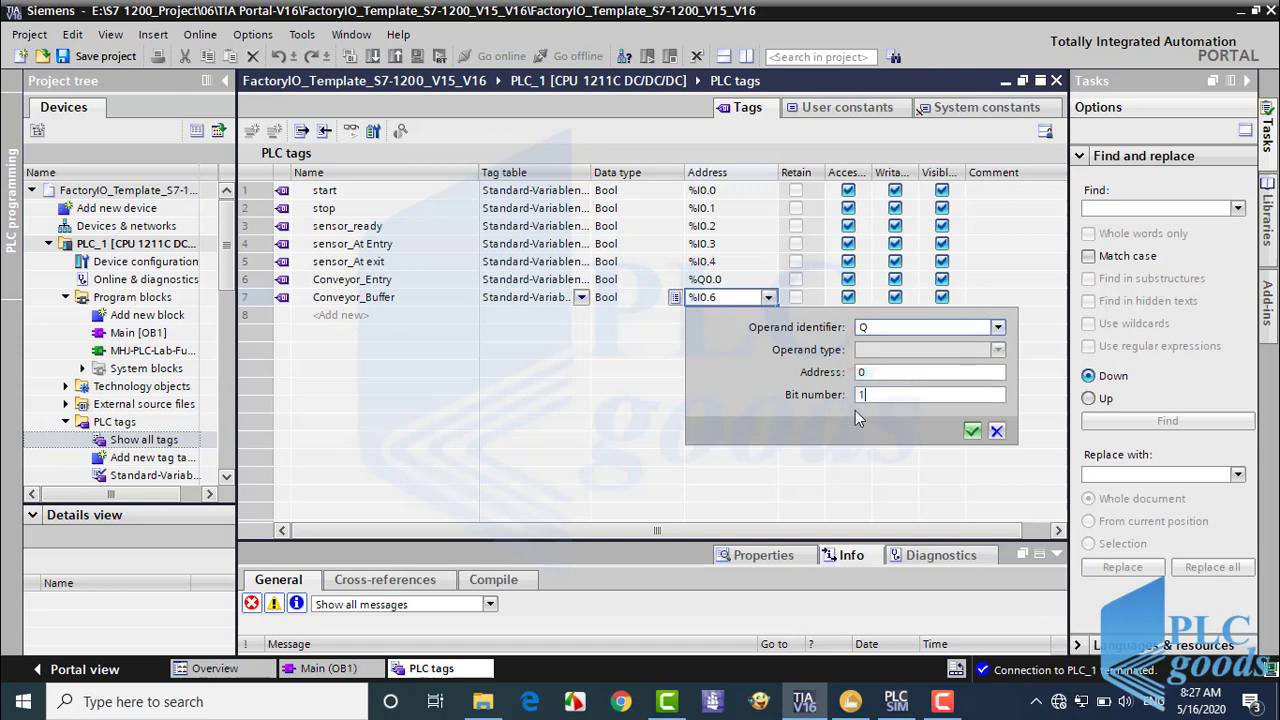
pyautogui.click(971, 431)
# Save the project, close the PLC tags table and go to the Main (OB1) block.
pyautogui.click(76, 56)
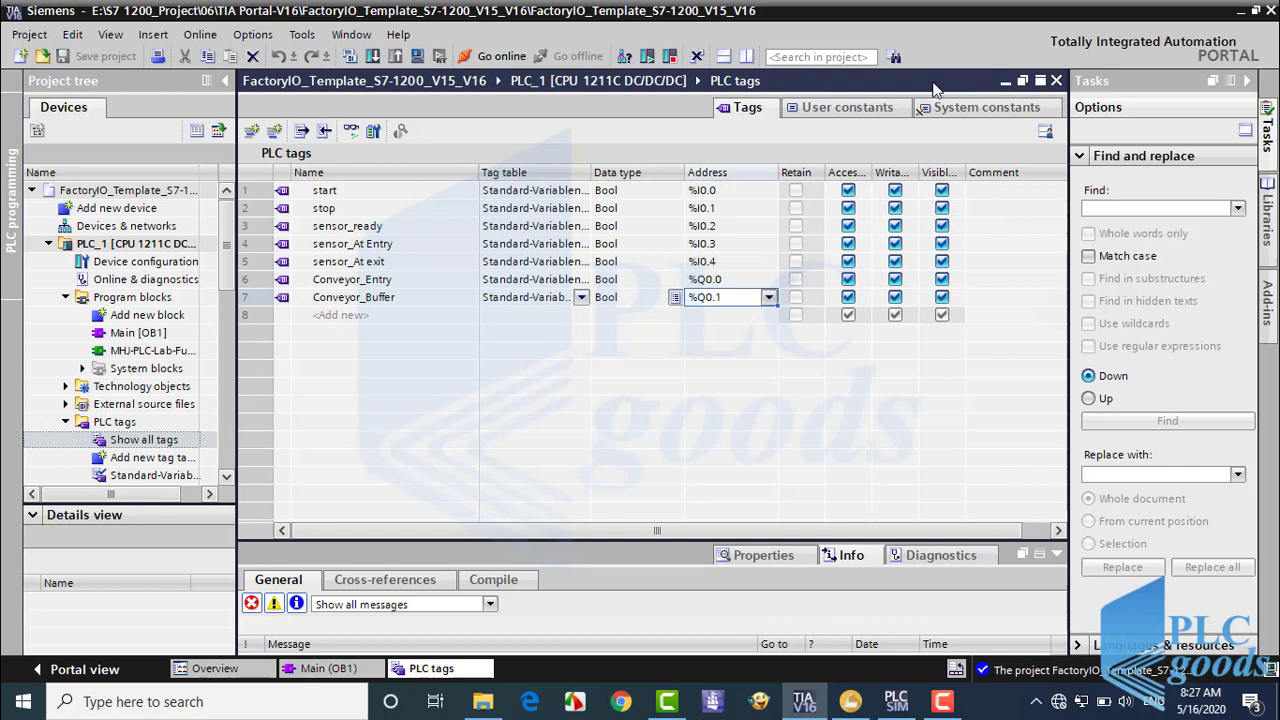
pyautogui.click(1056, 81)
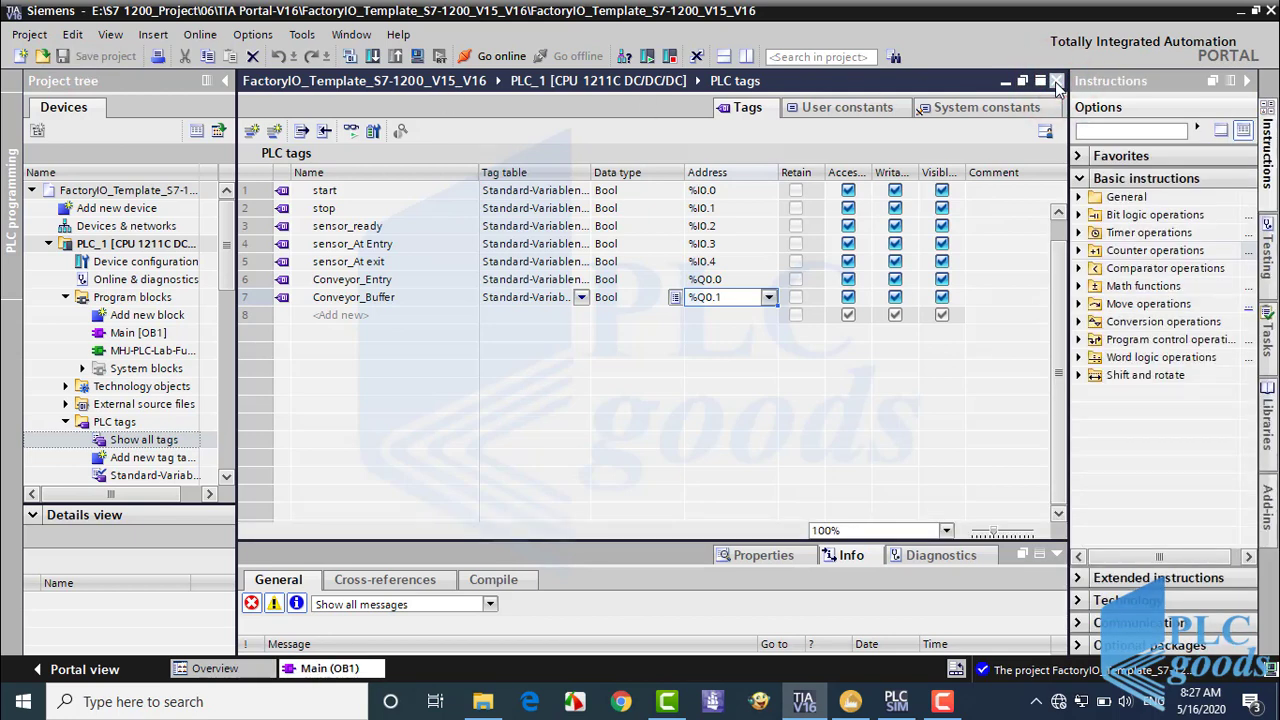
pyautogui.click(1056, 82)
# Title Network 2 of Main (OB1) 'Store Start Stop reques'.
pyautogui.click(405, 399)
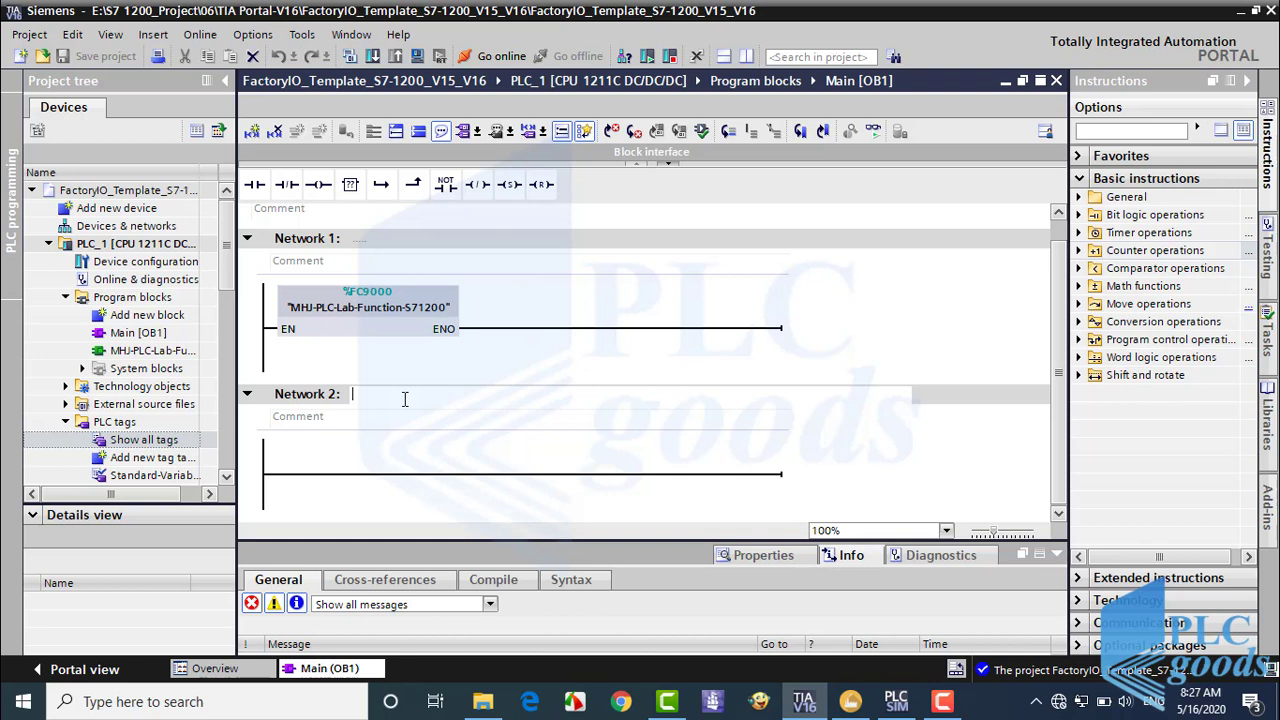
pyautogui.write('Store Start Stop reques')
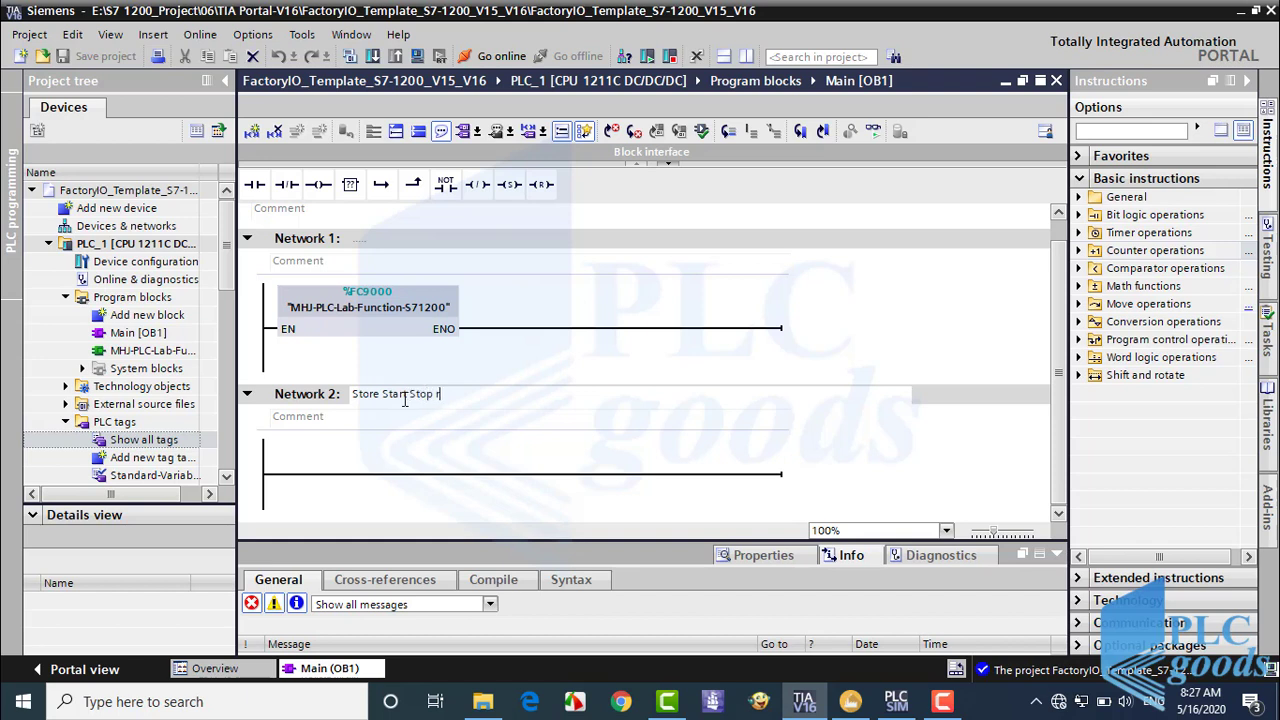